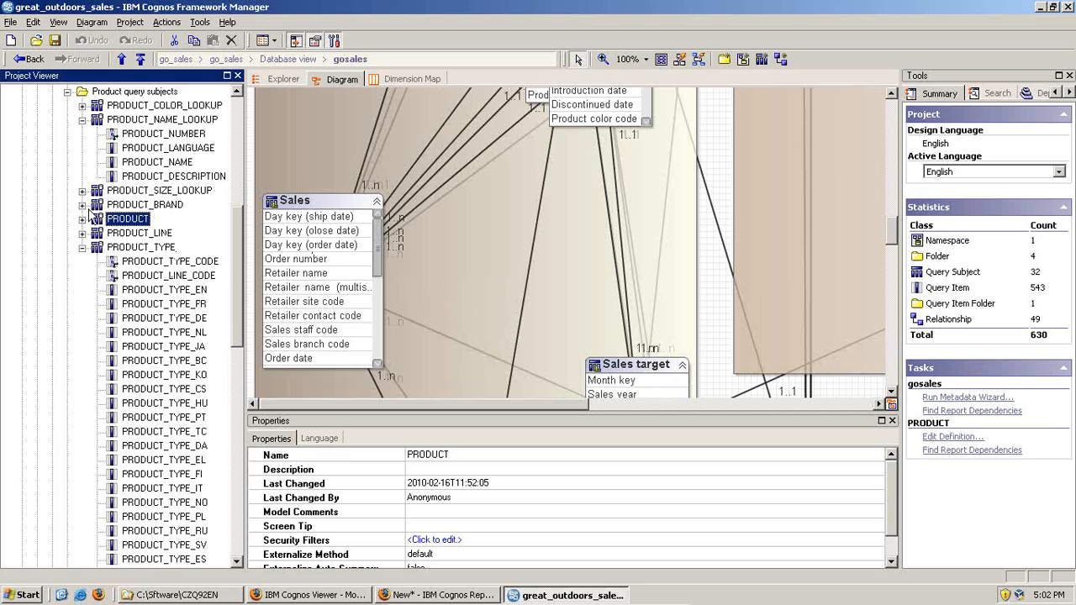
{"action": "left_click", "coordinate": [82, 247]}
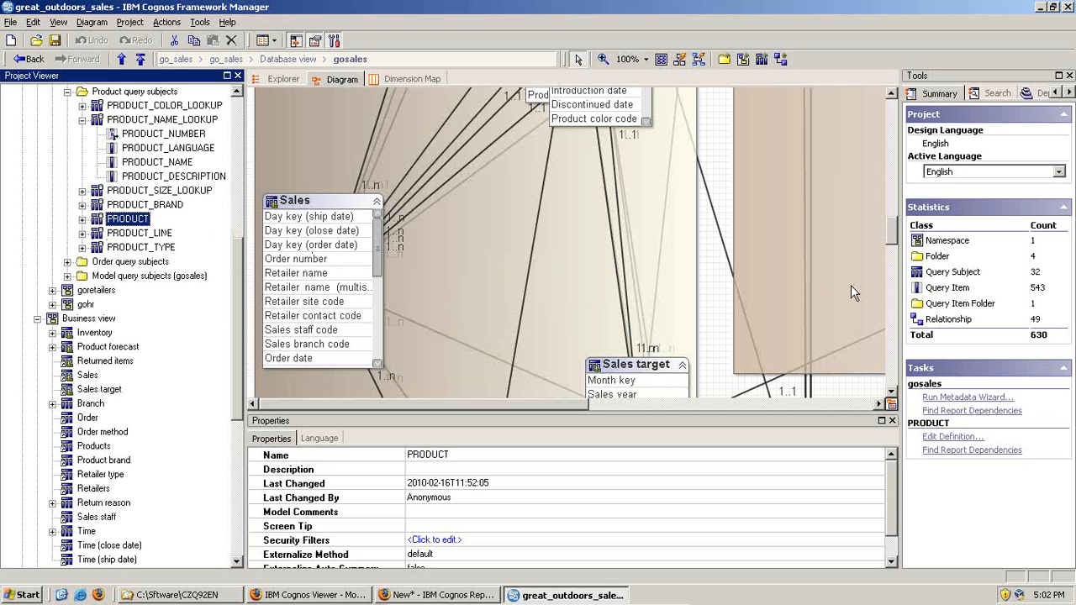
{"action": "left_click_drag", "start_coordinate": [896, 248], "coordinate": [895, 194]}
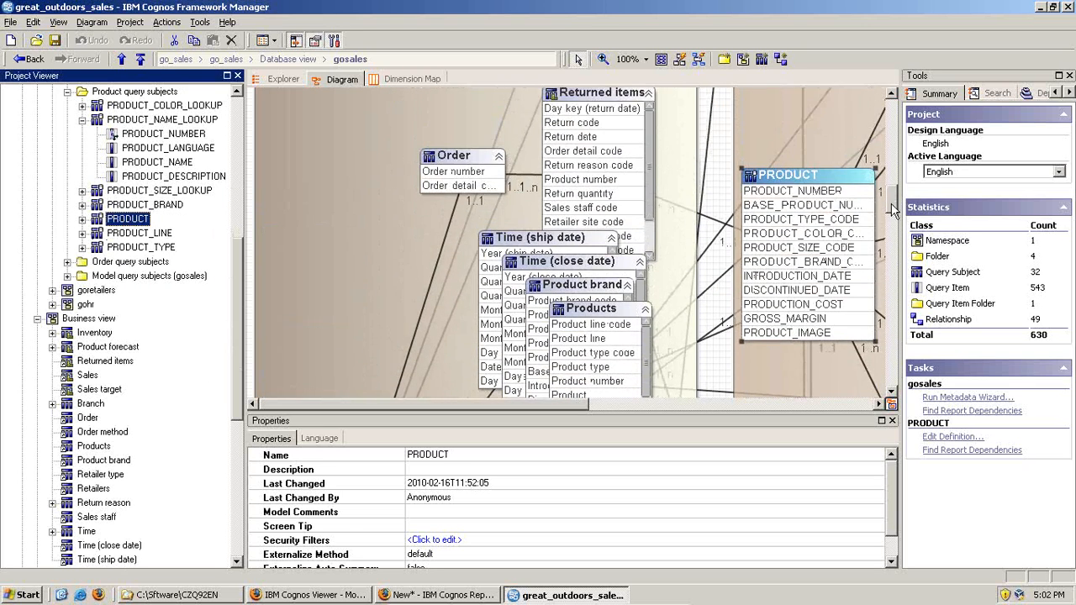
{"action": "left_click", "coordinate": [815, 191]}
{"action": "left_click", "coordinate": [809, 234], "text": "ctrl"}
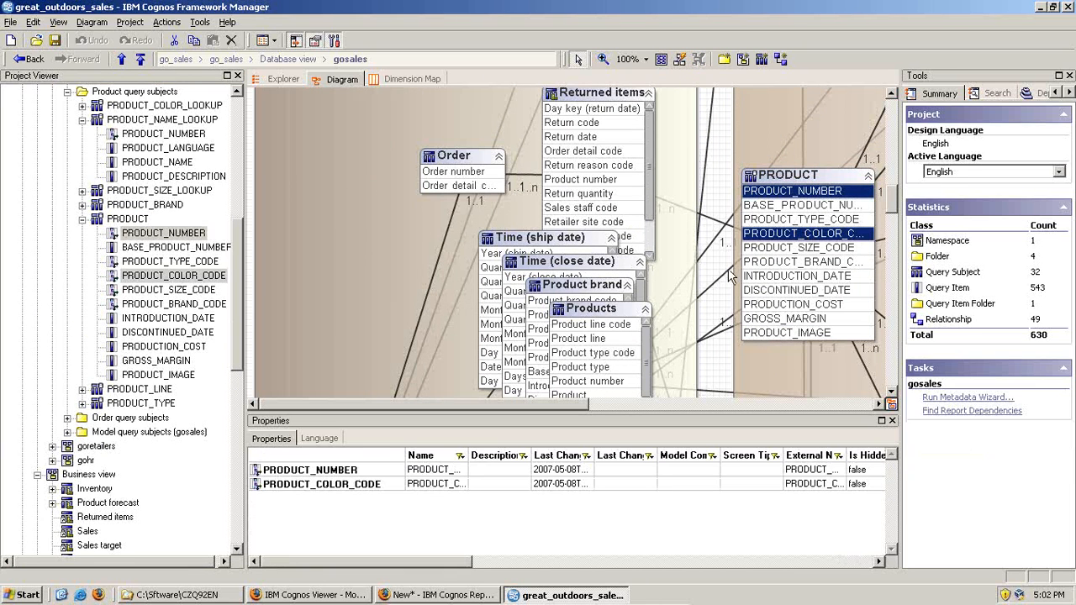
{"action": "left_click", "coordinate": [631, 339], "text": "ctrl"}
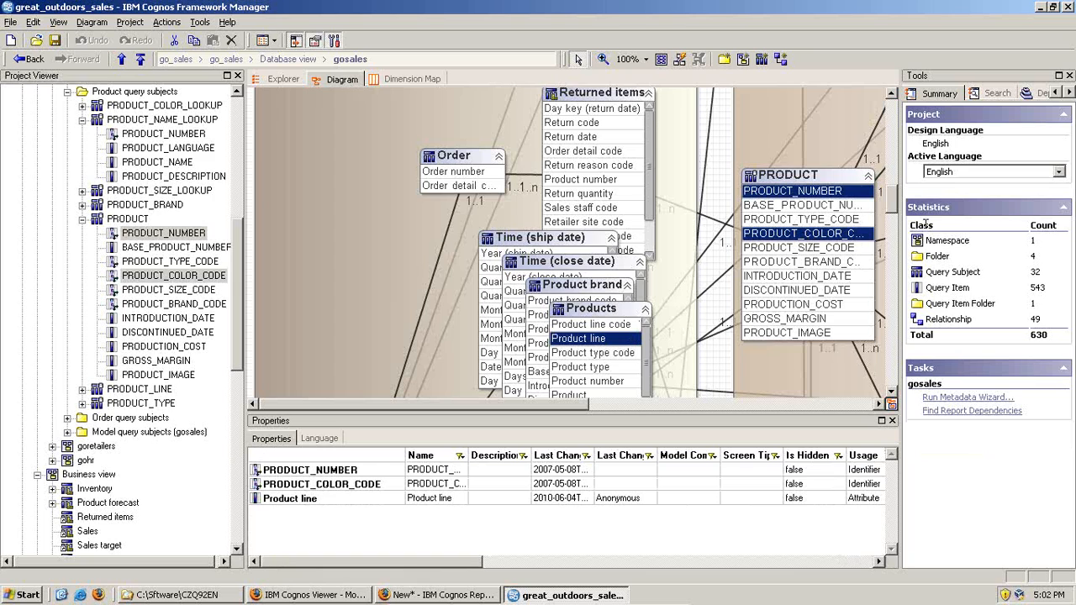
Select Quantity in the Sales query subject, Product number in Products and GROSS_MARGIN in PRODUCT together in the diagram.
{"action": "left_click_drag", "start_coordinate": [892, 209], "coordinate": [908, 244]}
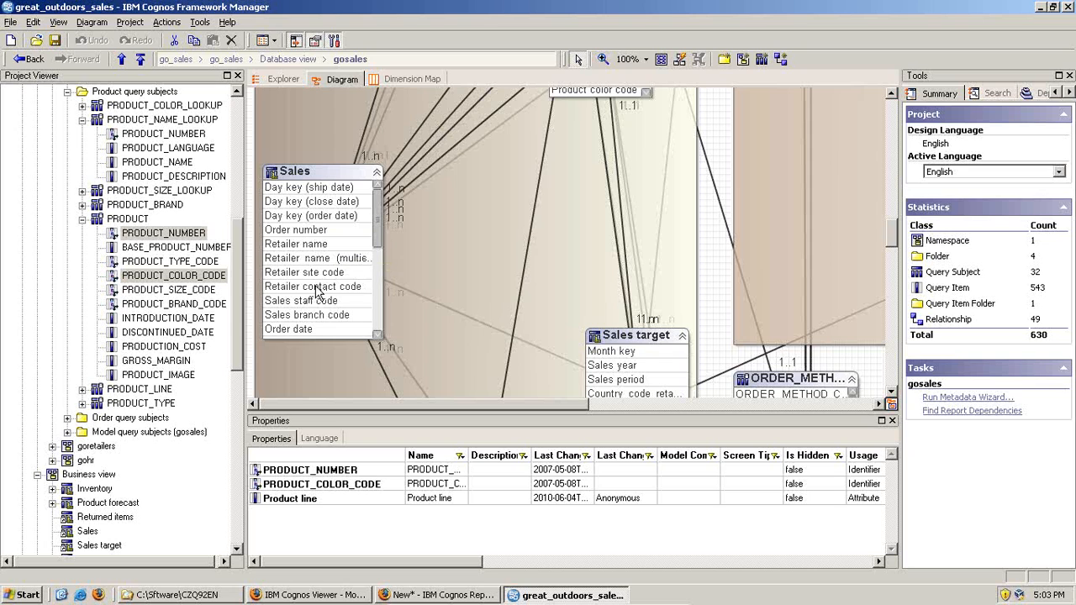
{"action": "left_click_drag", "start_coordinate": [380, 226], "coordinate": [380, 304]}
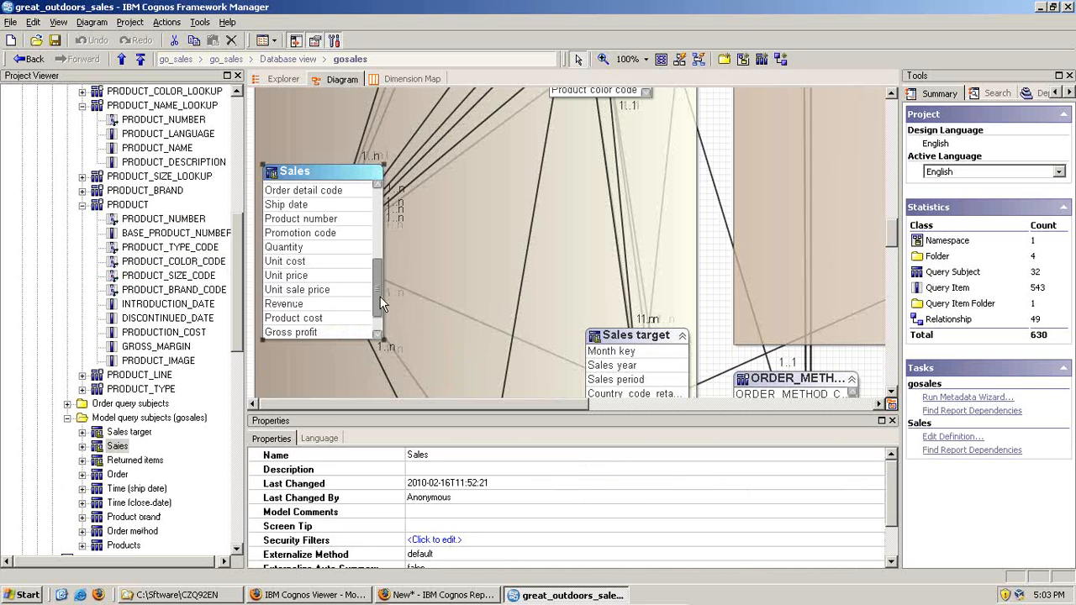
{"action": "left_click", "coordinate": [334, 248]}
{"action": "scroll", "coordinate": [651, 259], "scroll_direction": "up", "scroll_amount": 5}
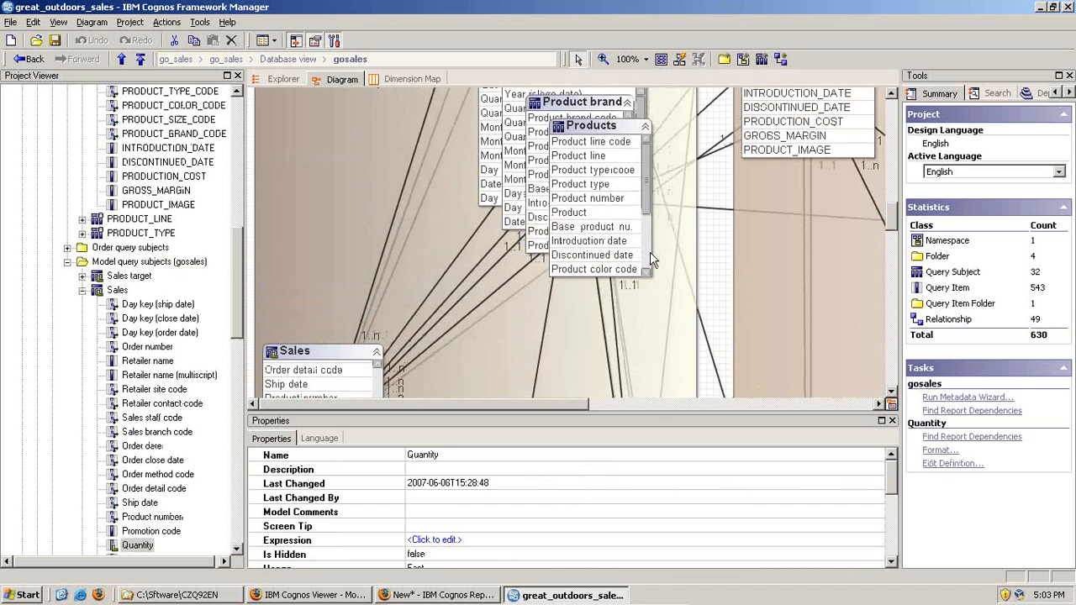
{"action": "left_click", "coordinate": [604, 198], "text": "ctrl"}
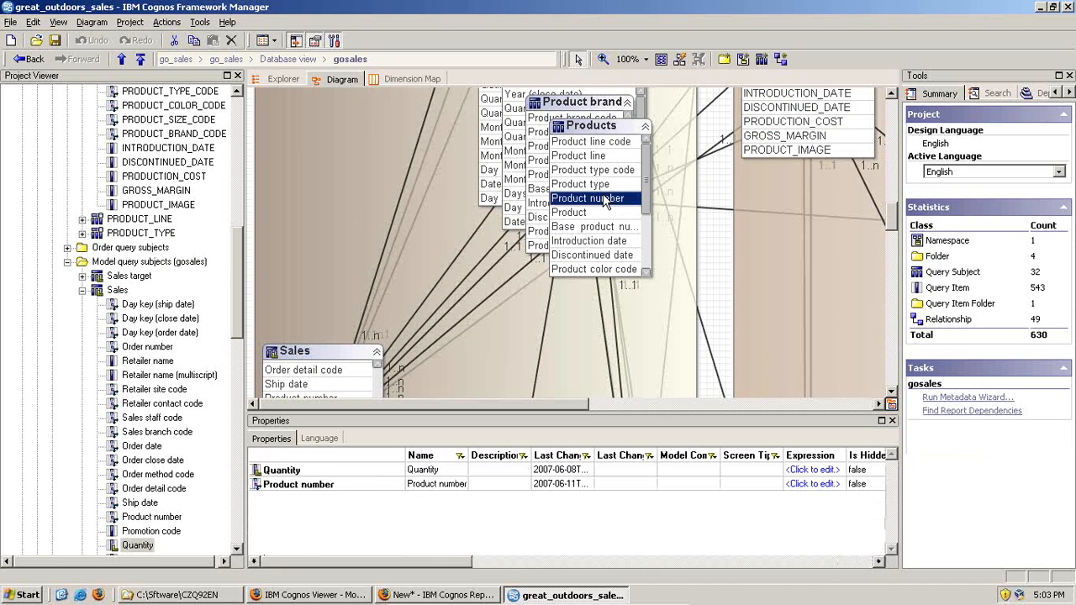
{"action": "scroll", "coordinate": [807, 210], "scroll_direction": "up", "scroll_amount": 5}
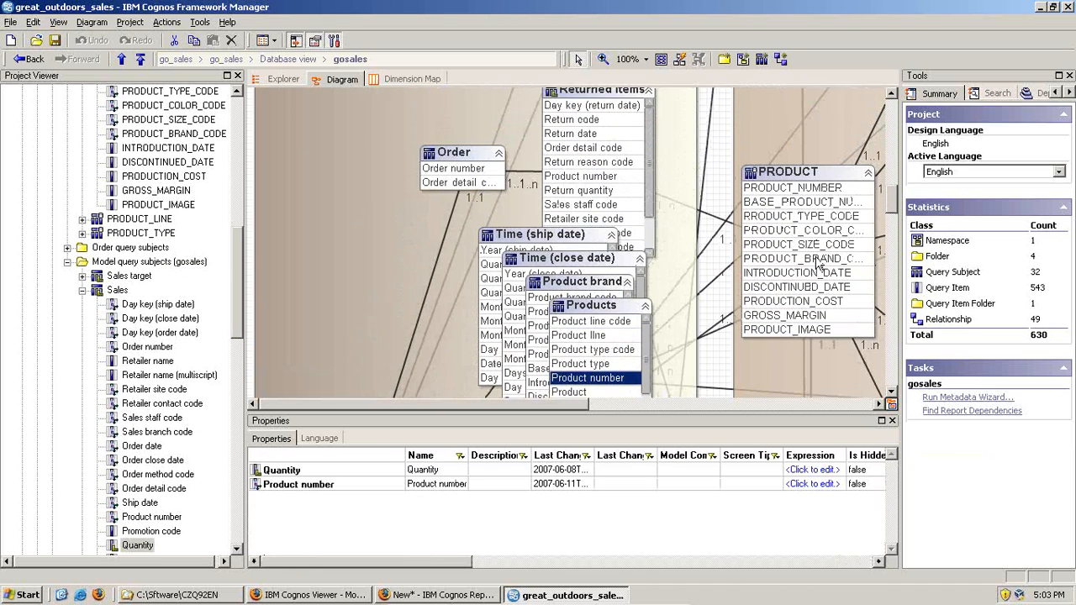
{"action": "left_click", "coordinate": [799, 317], "text": "ctrl"}
Open a test of the three selected query items and run the test sample.
{"action": "scroll", "coordinate": [811, 309], "scroll_direction": "up", "scroll_amount": 3}
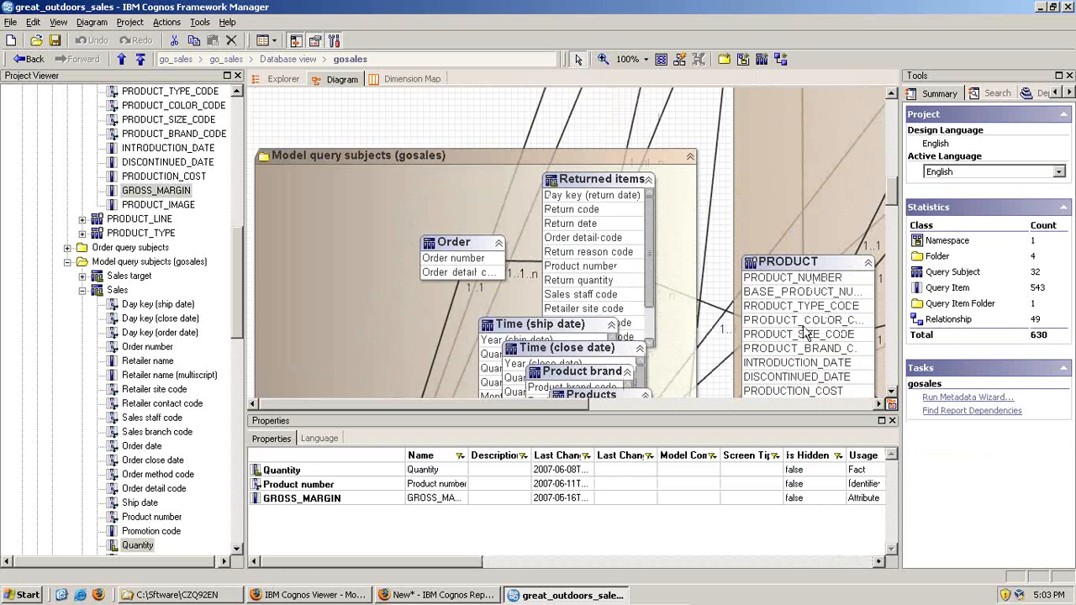
{"action": "scroll", "coordinate": [803, 332], "scroll_direction": "down", "scroll_amount": 4}
{"action": "right_click", "coordinate": [803, 287]}
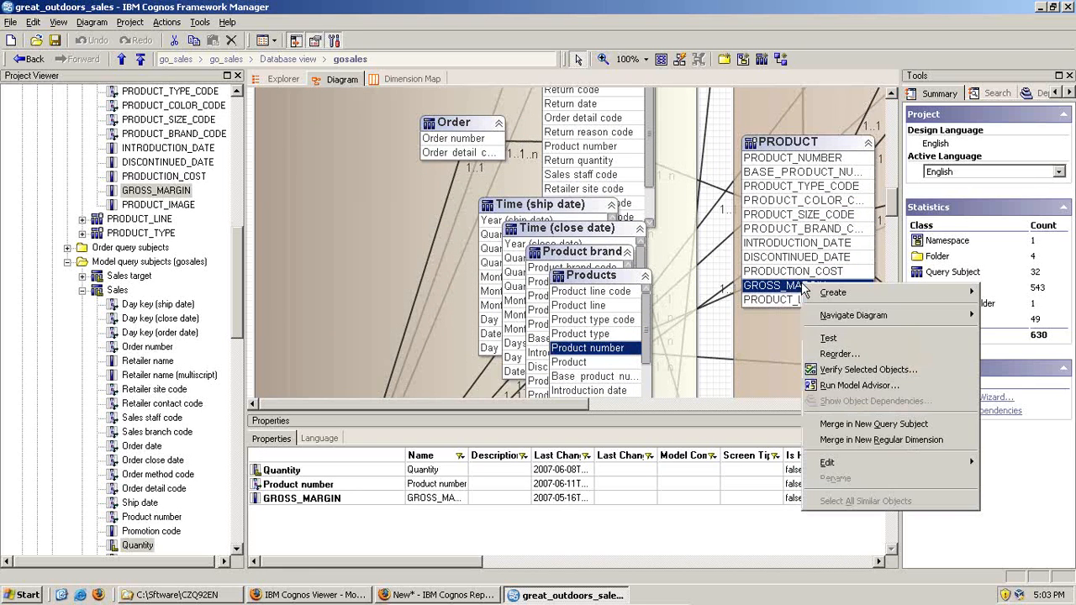
{"action": "left_click", "coordinate": [847, 338]}
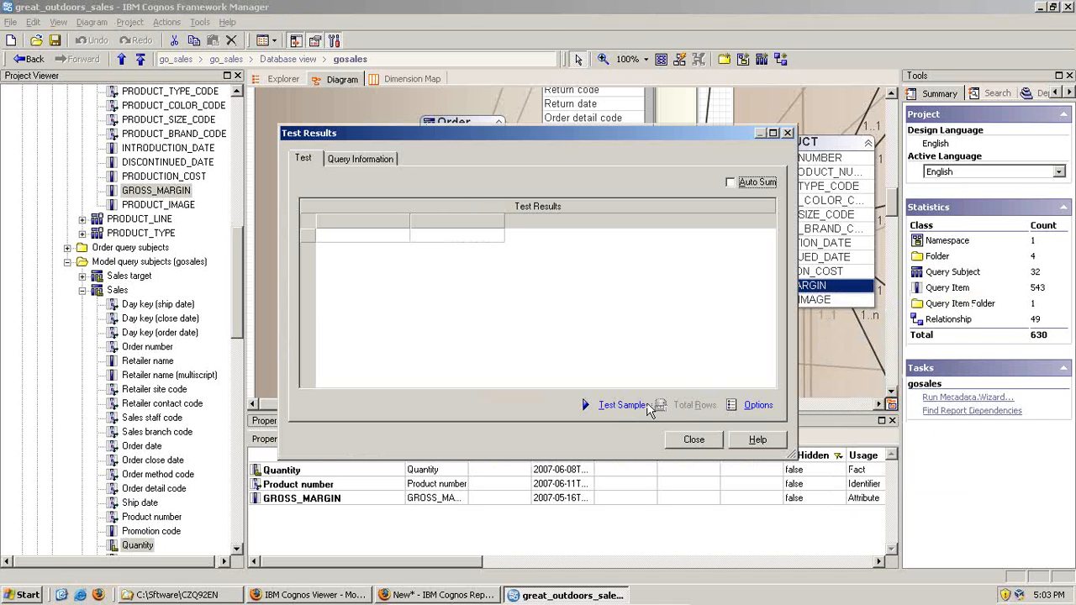
{"action": "left_click", "coordinate": [625, 404]}
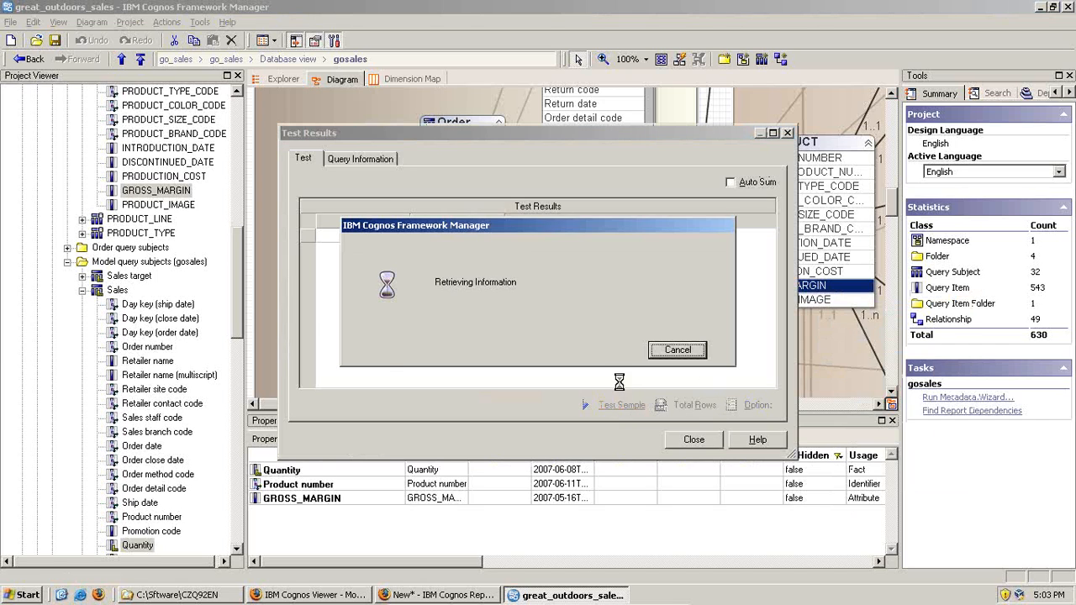
Show the test's query information, enlarge the results window and examine the Native SQL section.
{"action": "left_click", "coordinate": [375, 162]}
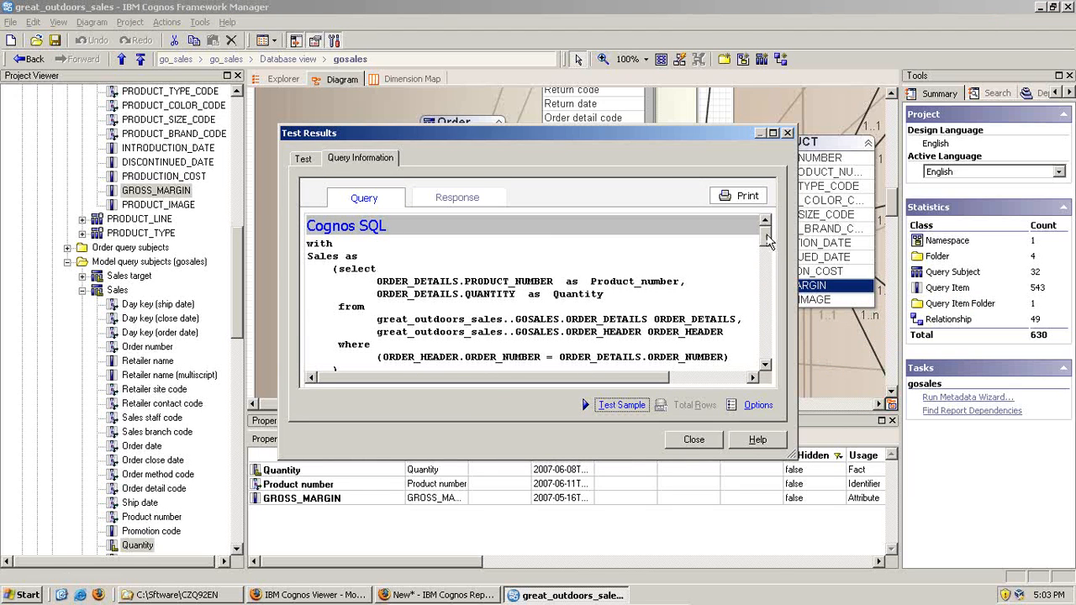
{"action": "scroll", "coordinate": [766, 241], "scroll_direction": "down", "scroll_amount": 3}
{"action": "scroll", "coordinate": [766, 242], "scroll_direction": "up", "scroll_amount": 3}
{"action": "left_click_drag", "start_coordinate": [767, 241], "coordinate": [752, 318]}
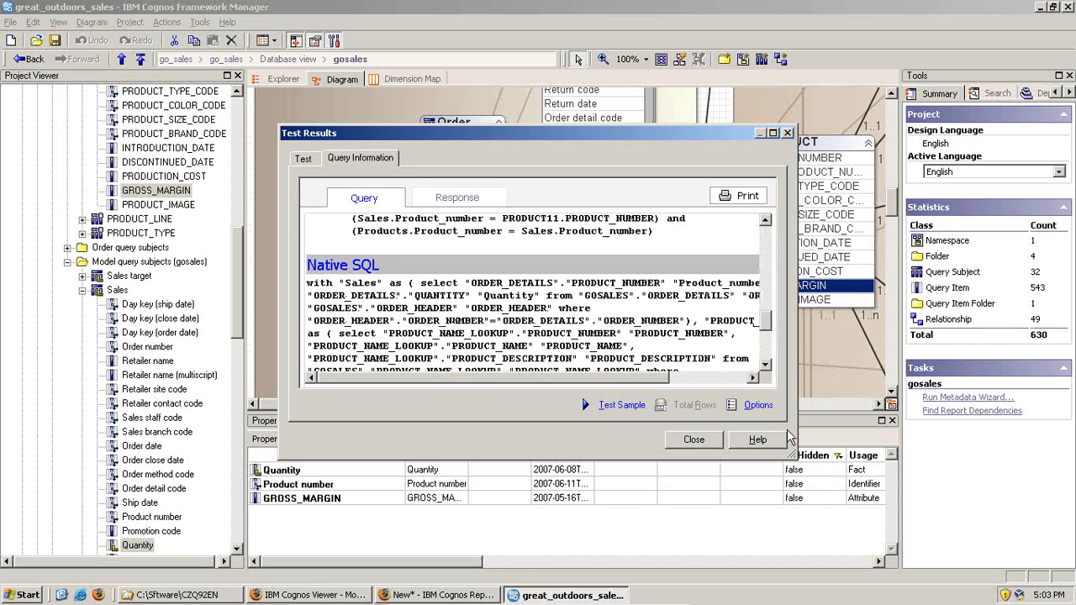
{"action": "left_click_drag", "start_coordinate": [799, 458], "coordinate": [988, 510]}
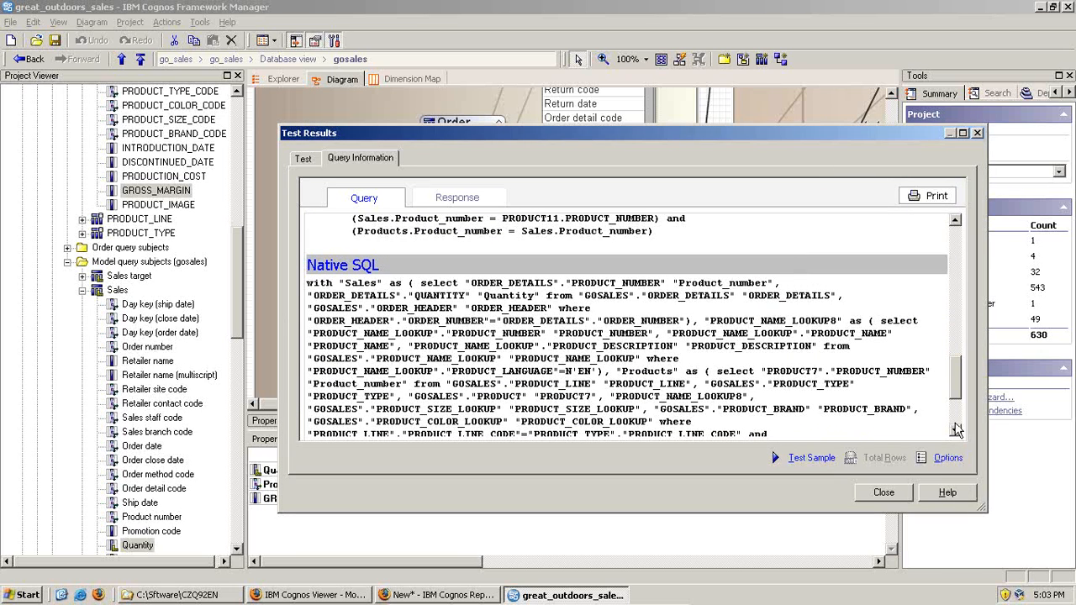
{"action": "mouse_move", "coordinate": [955, 377]}
{"action": "left_mouse_down"}
{"action": "mouse_move", "coordinate": [957, 397]}
{"action": "mouse_move", "coordinate": [957, 379]}
{"action": "left_mouse_up"}
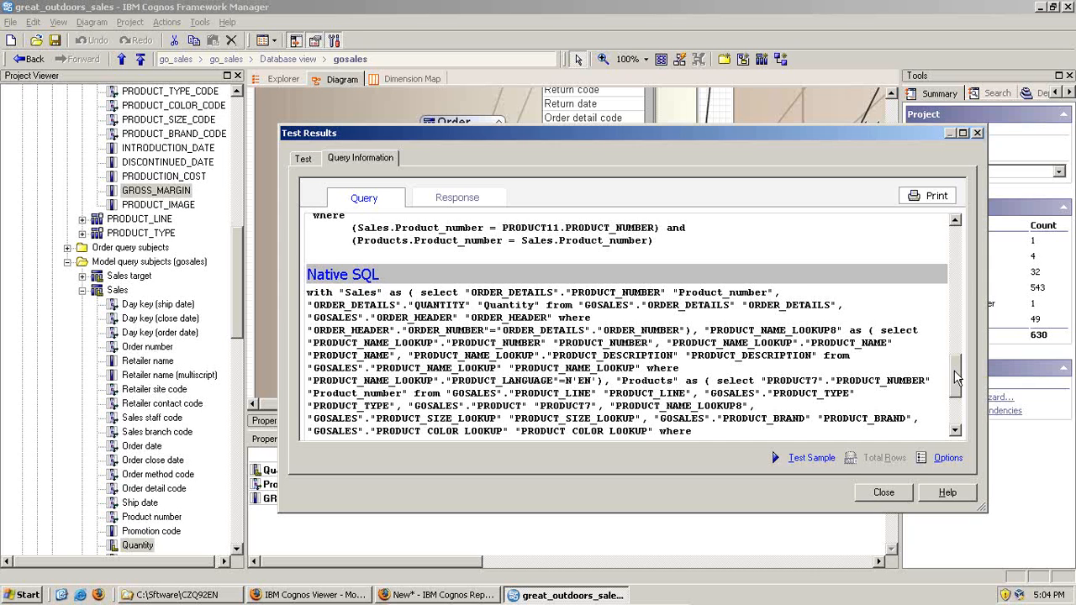
{"action": "mouse_move", "coordinate": [954, 371]}
{"action": "left_mouse_down"}
{"action": "mouse_move", "coordinate": [956, 389]}
{"action": "mouse_move", "coordinate": [956, 376]}
{"action": "left_mouse_up"}
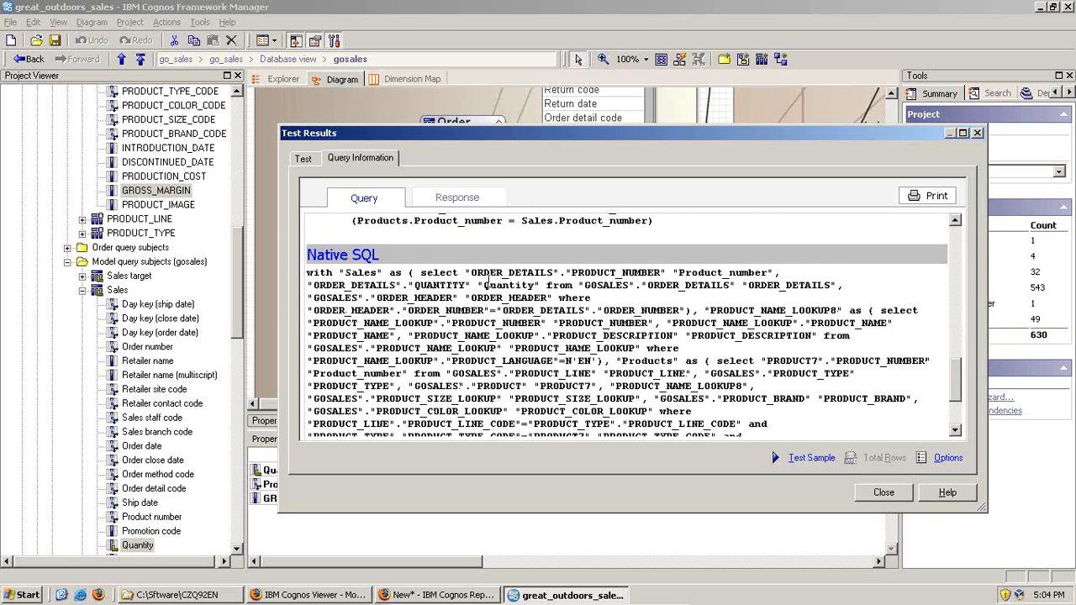
Highlight the Sales and Products subqueries in the Native SQL to examine their tables and joins, and close the test results.
{"action": "left_click_drag", "start_coordinate": [423, 272], "coordinate": [721, 400]}
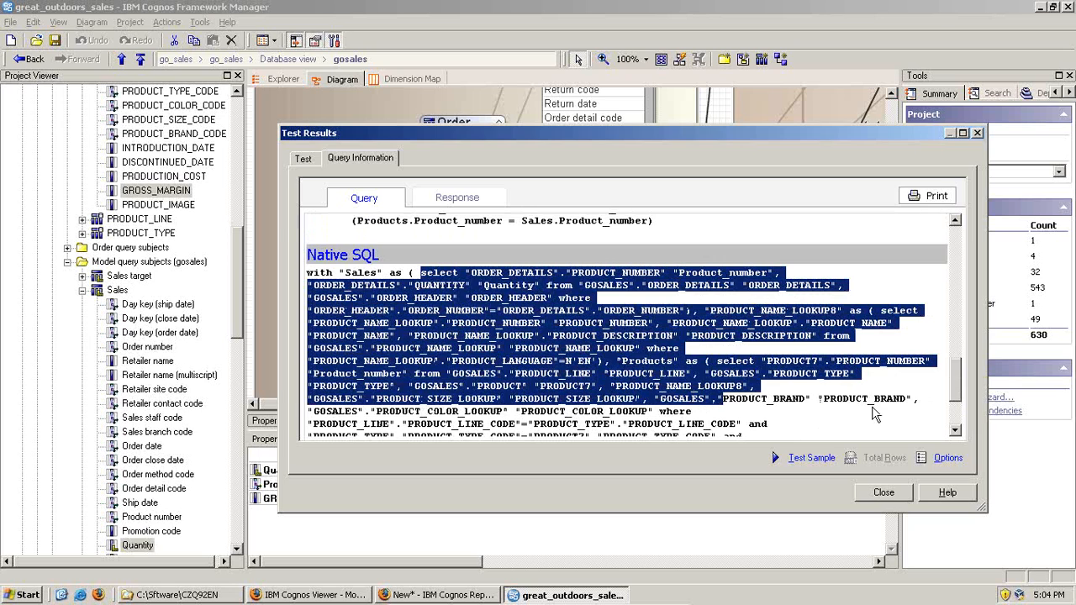
{"action": "left_click_drag", "start_coordinate": [963, 394], "coordinate": [959, 420]}
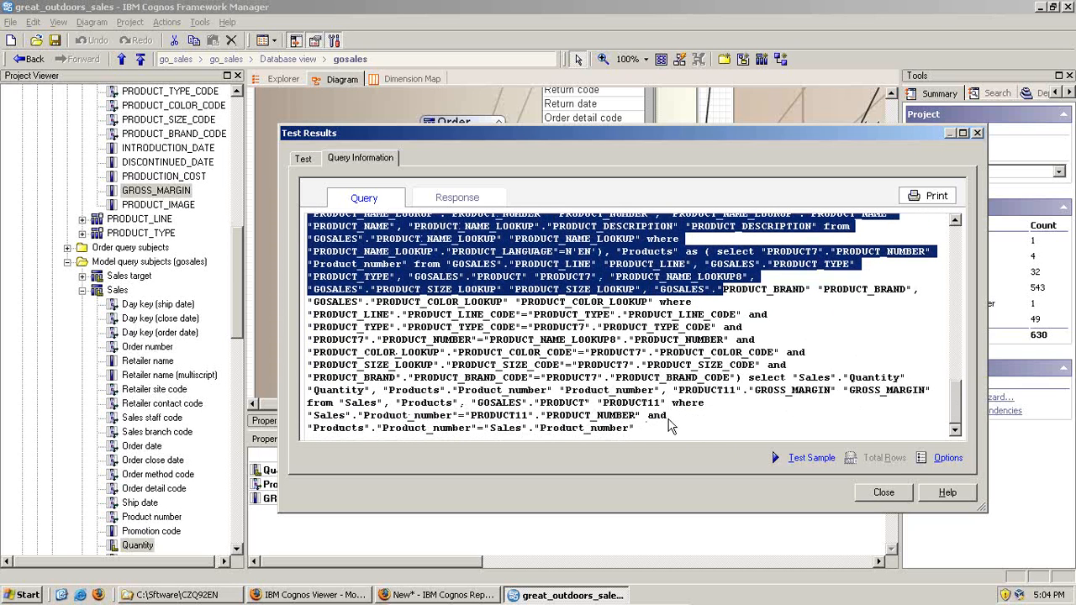
{"action": "left_click", "coordinate": [721, 382]}
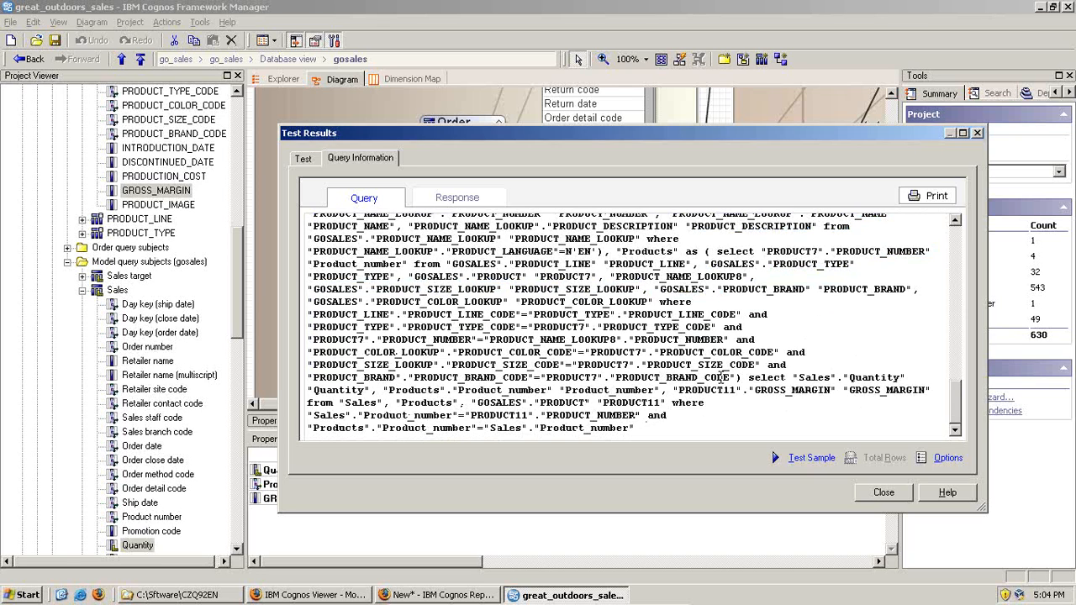
{"action": "left_click_drag", "start_coordinate": [717, 250], "coordinate": [712, 421]}
{"action": "left_click", "coordinate": [721, 404]}
{"action": "left_click_drag", "start_coordinate": [618, 250], "coordinate": [685, 390]}
{"action": "left_click", "coordinate": [688, 420]}
{"action": "left_click_drag", "start_coordinate": [704, 251], "coordinate": [738, 385]}
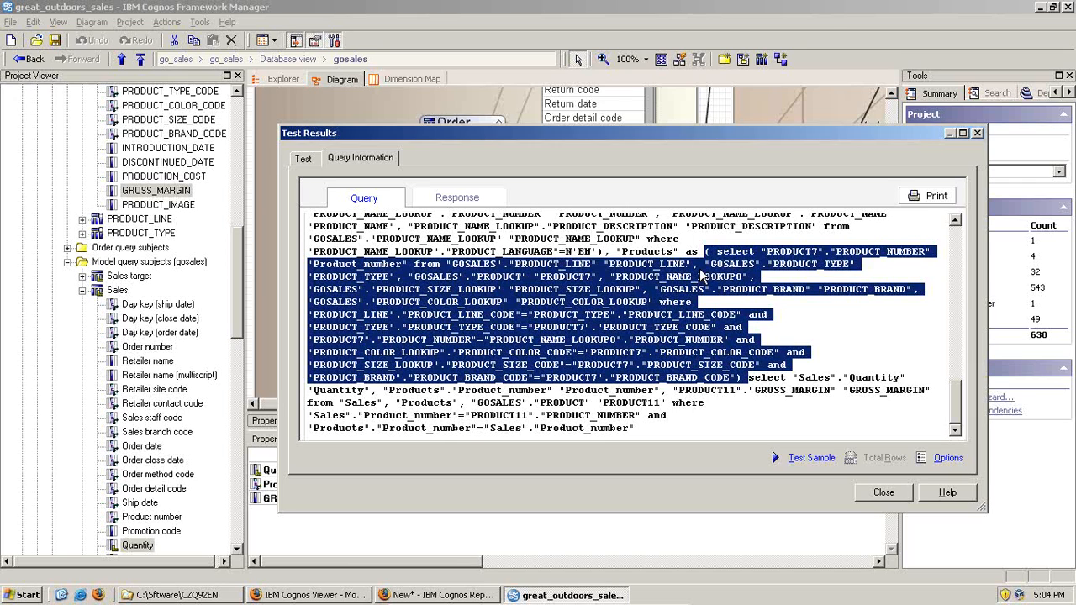
{"action": "left_click", "coordinate": [884, 492]}
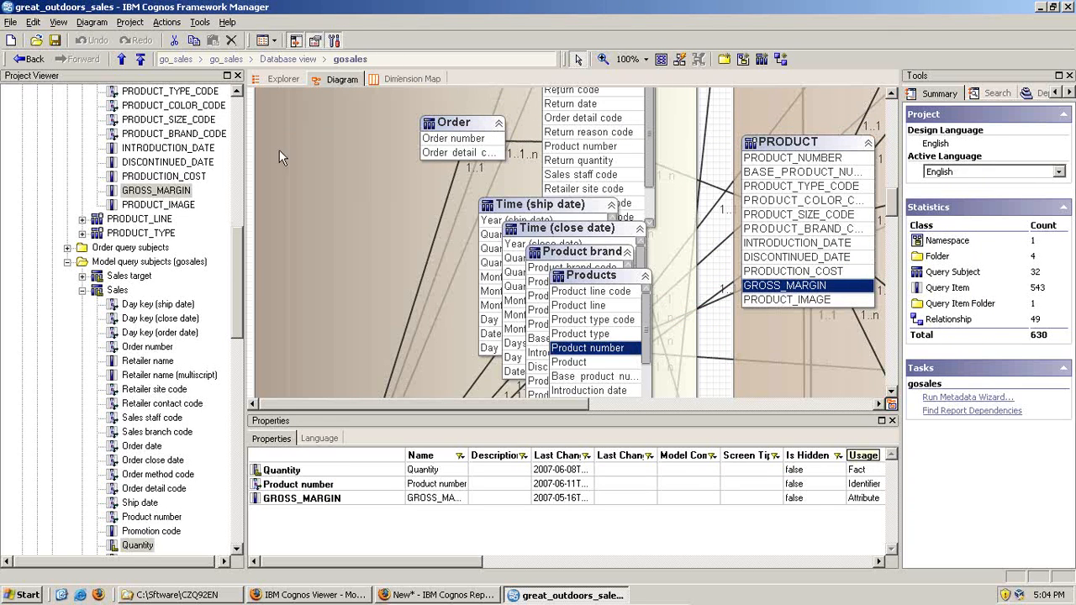
Collapse the Database view and Business view namespaces in the project tree.
{"action": "left_click_drag", "start_coordinate": [237, 278], "coordinate": [236, 137]}
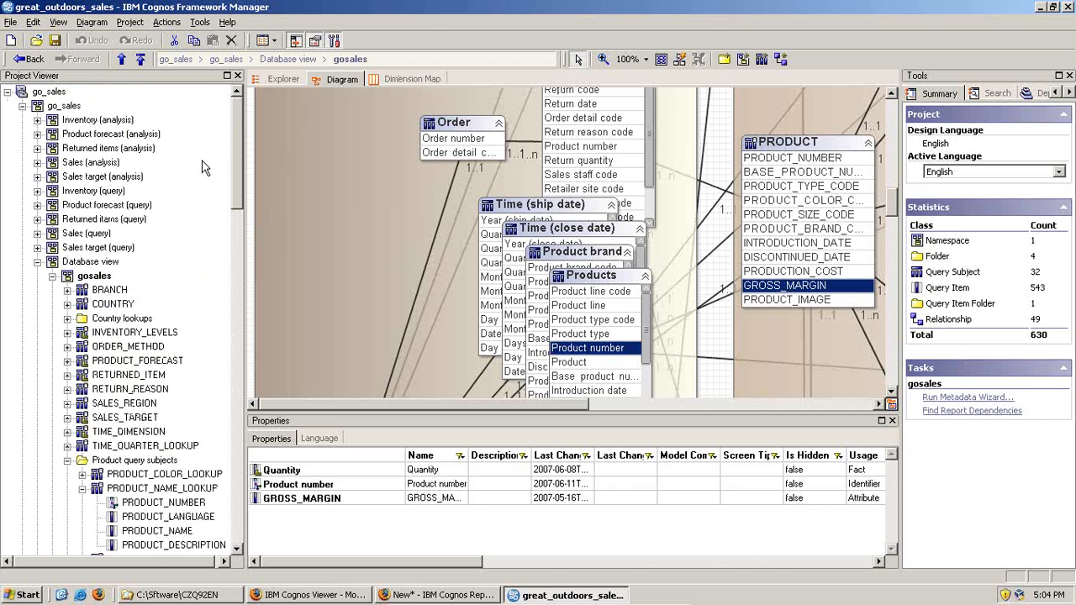
{"action": "left_click", "coordinate": [37, 261]}
{"action": "left_click", "coordinate": [37, 276]}
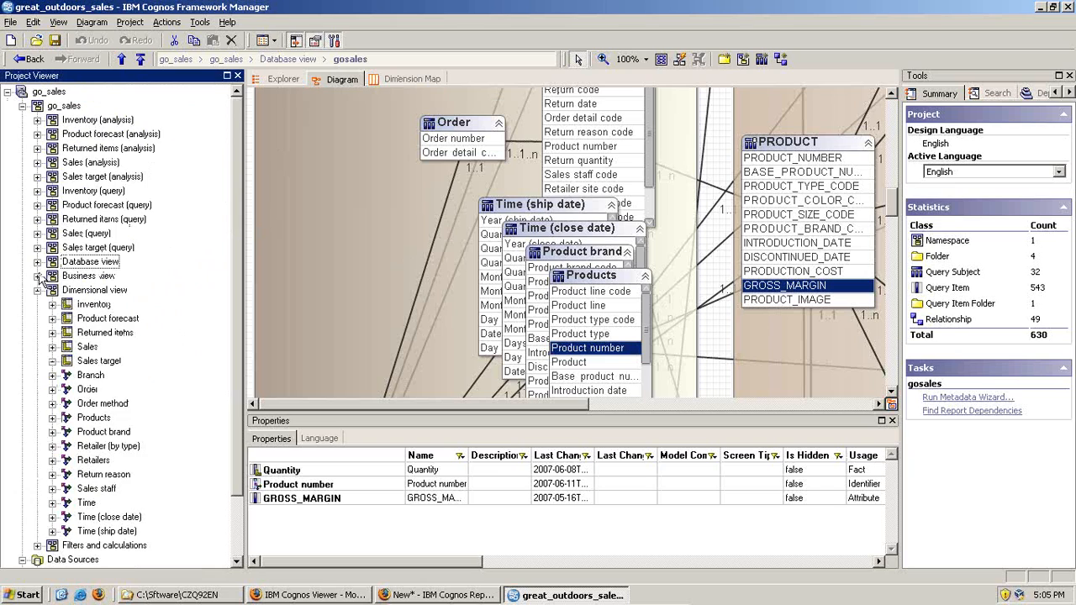
Switch to Report Studio and collapse the Sales query subject under Sales (query), keeping the list of query subjects shown.
{"action": "left_click", "coordinate": [402, 594]}
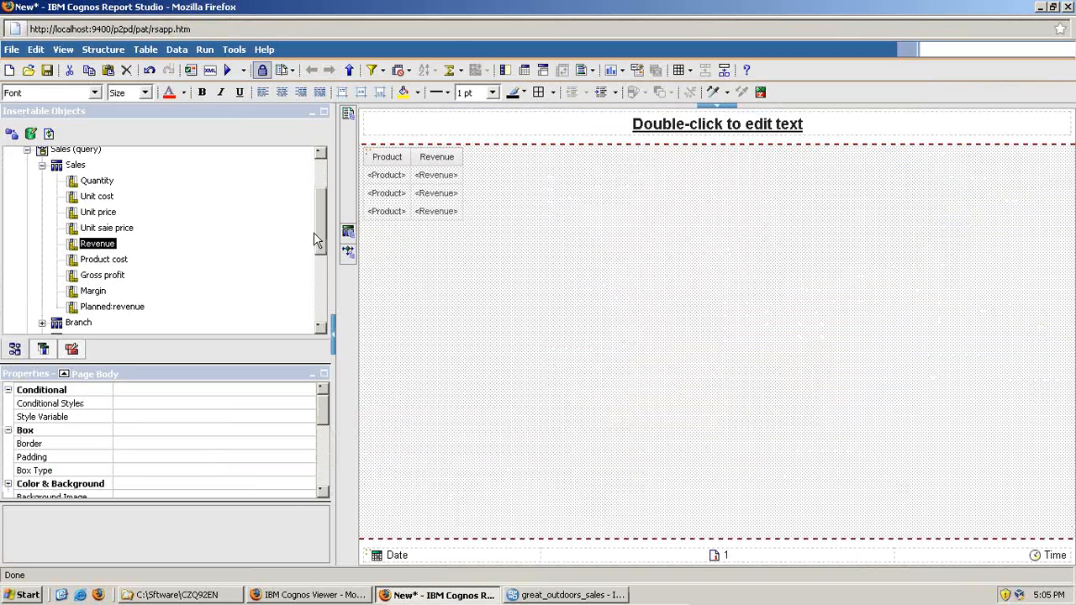
{"action": "scroll", "coordinate": [314, 232], "scroll_direction": "up", "scroll_amount": 3}
{"action": "left_click", "coordinate": [43, 237]}
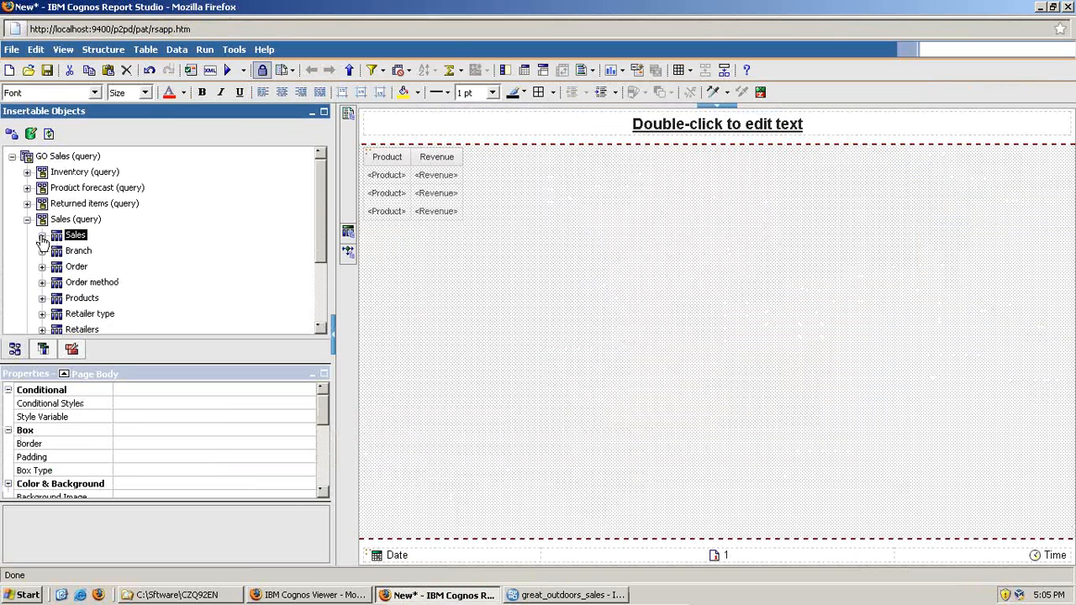
{"action": "left_click", "coordinate": [26, 220]}
{"action": "left_click", "coordinate": [27, 220]}
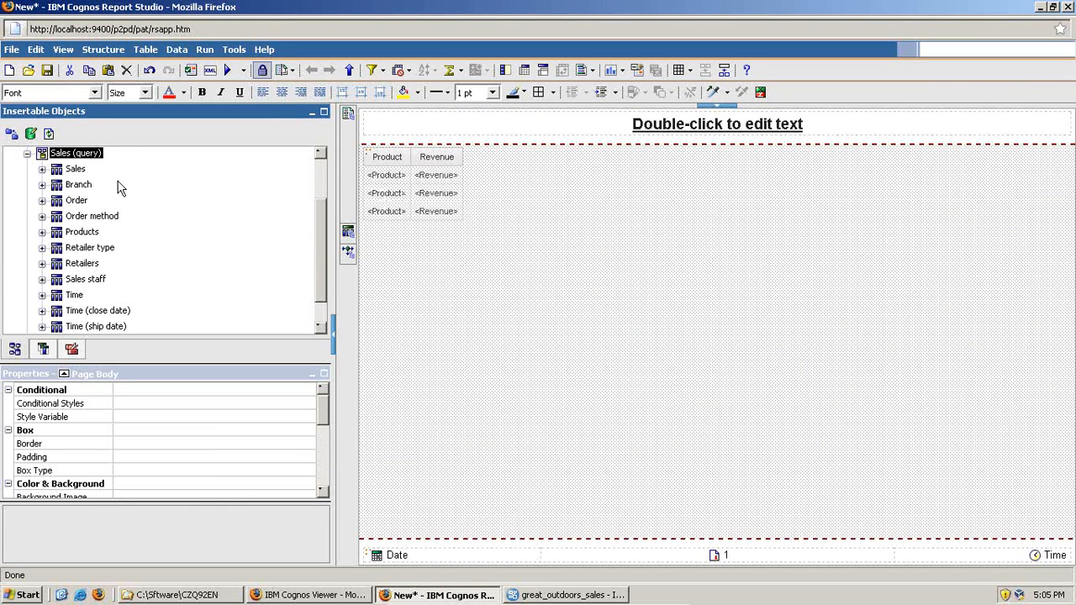
Expand the Branch query subject, logging on with the user ID and password.
{"action": "left_click", "coordinate": [42, 184]}
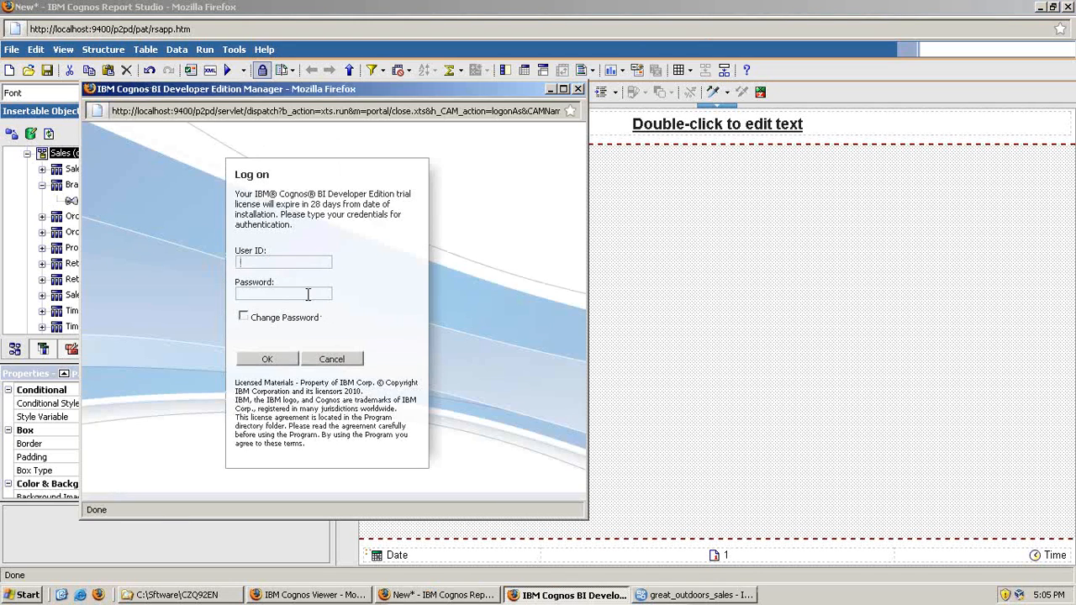
{"action": "type", "text": "Administrator"}
{"action": "key", "text": "Return"}
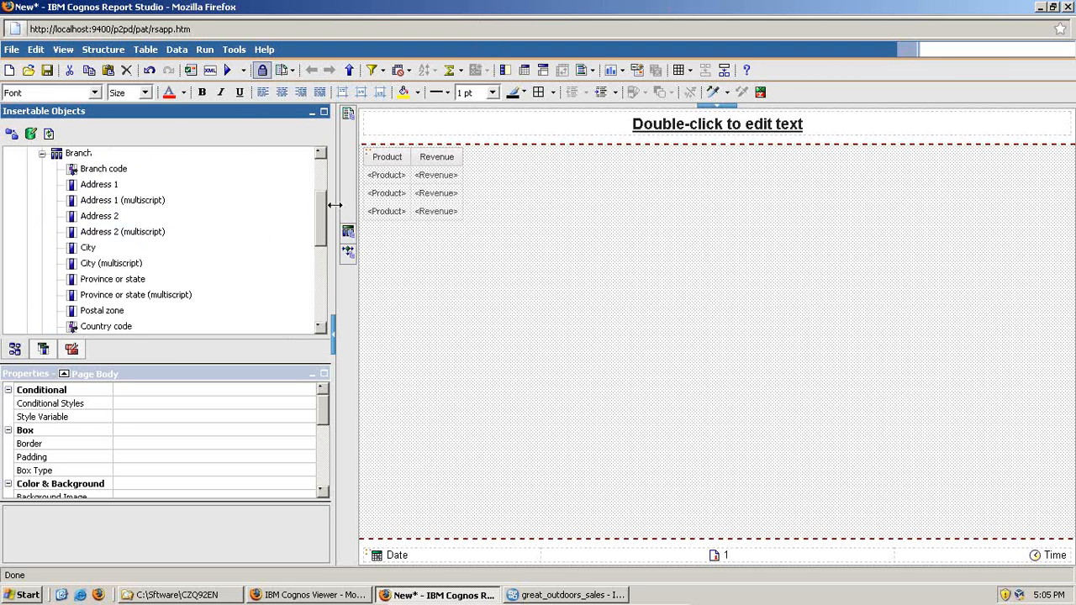
Insert Branch's Province or state into the report list between Product and Revenue.
{"action": "left_click_drag", "start_coordinate": [126, 279], "coordinate": [395, 178]}
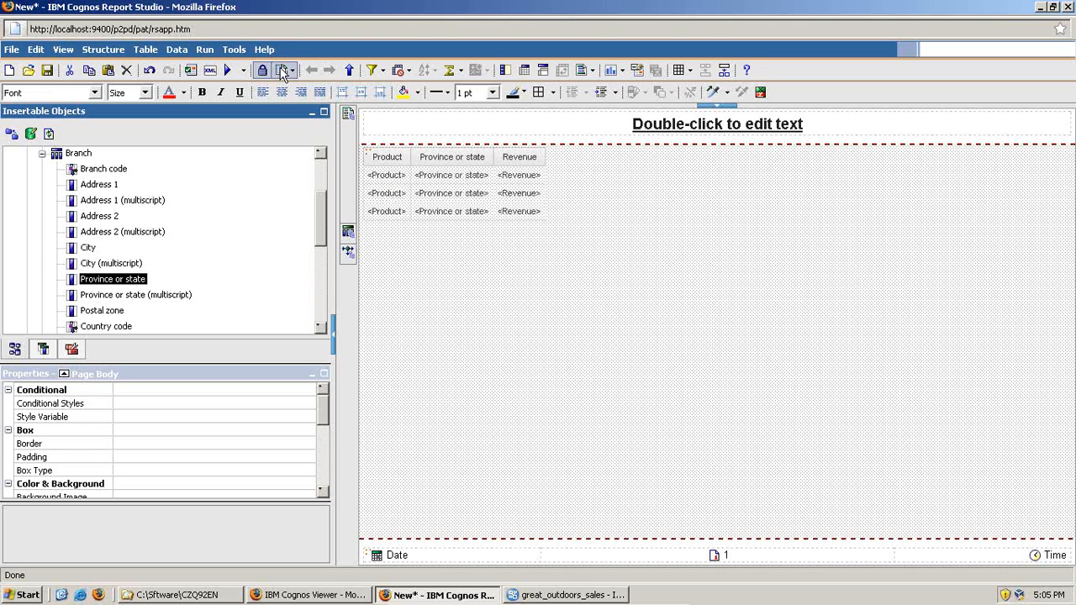
Show the report's generated Native SQL in an enlarged window and highlight the product tables in the Products subquery's from clause.
{"action": "left_click", "coordinate": [233, 49]}
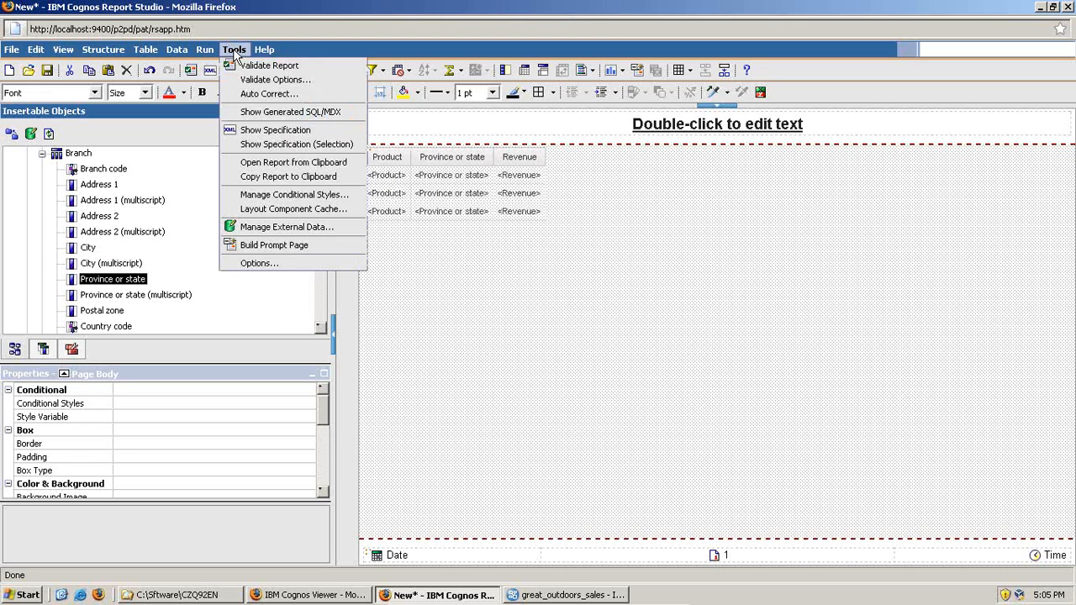
{"action": "left_click", "coordinate": [263, 113]}
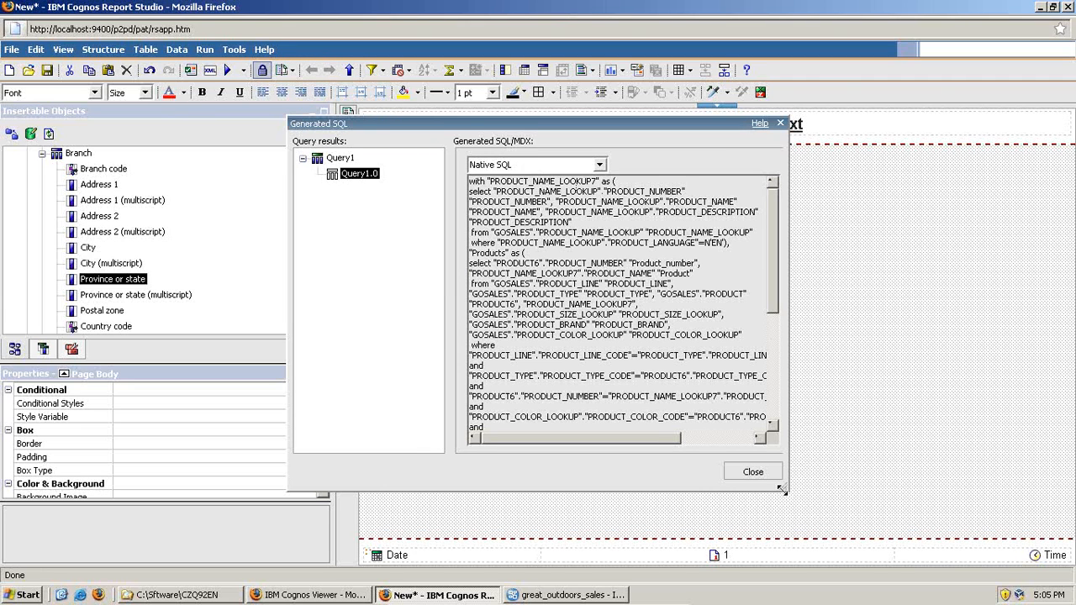
{"action": "left_click_drag", "start_coordinate": [812, 491], "coordinate": [1032, 520]}
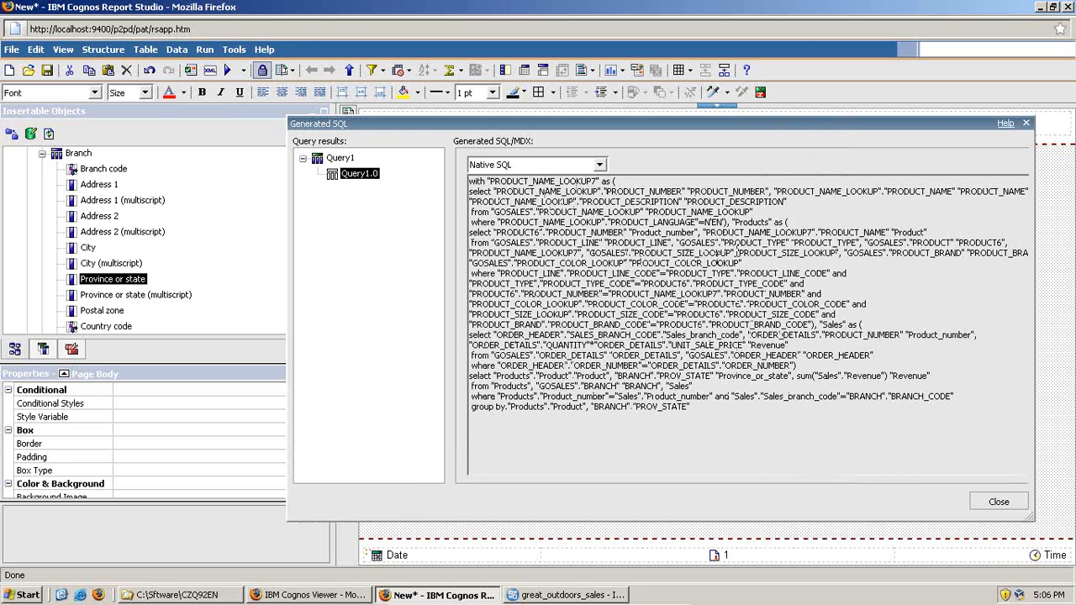
{"action": "left_click_drag", "start_coordinate": [495, 243], "coordinate": [898, 261]}
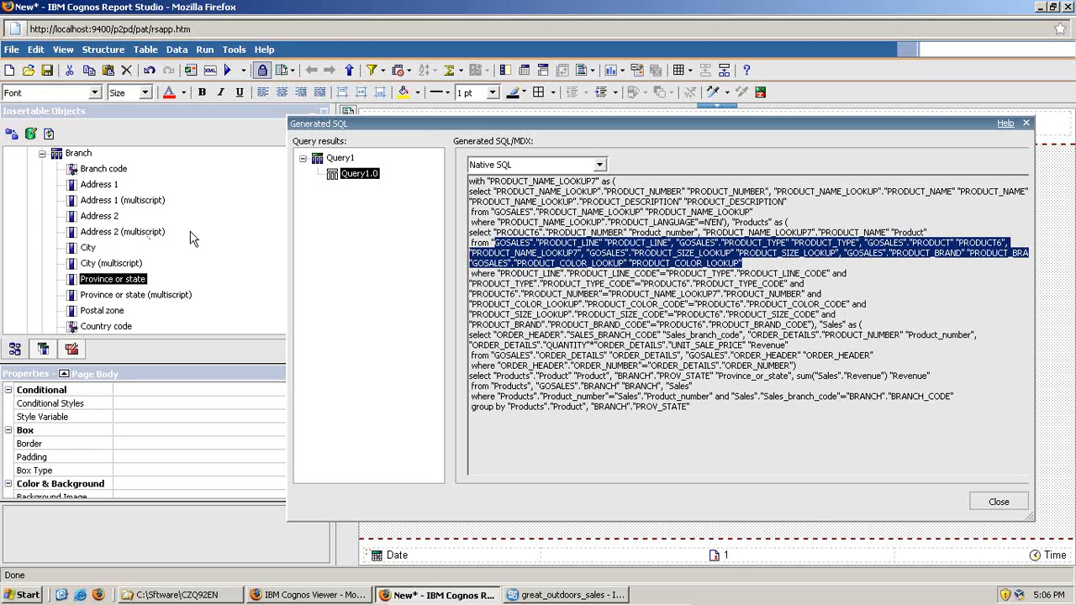
Close the generated SQL window and collapse the Branch query subject under Sales (query).
{"action": "left_click", "coordinate": [43, 157]}
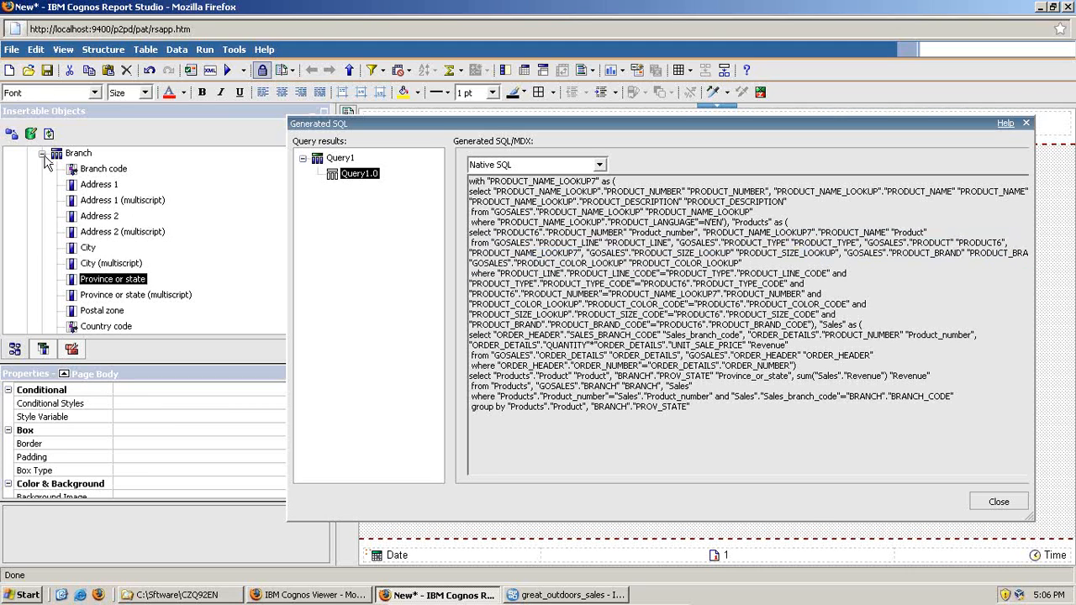
{"action": "left_click", "coordinate": [984, 503]}
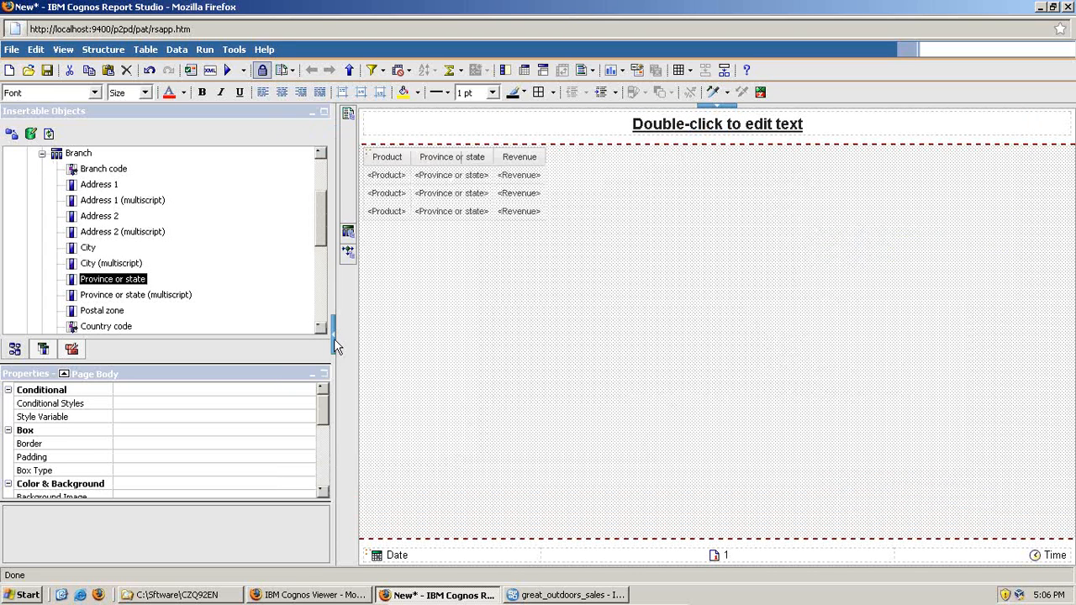
{"action": "left_click_drag", "start_coordinate": [325, 238], "coordinate": [320, 196]}
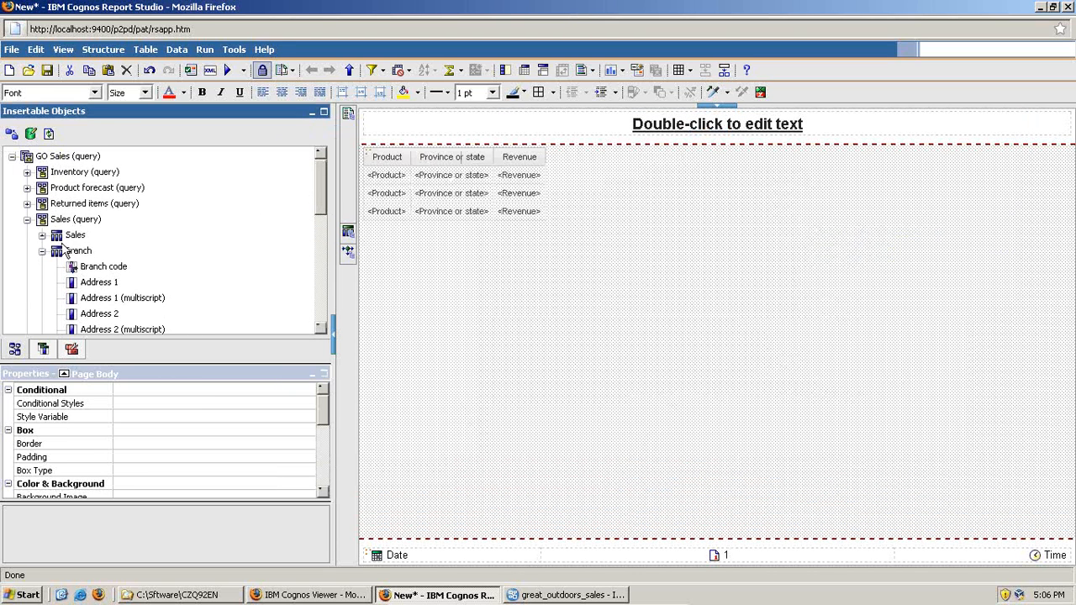
{"action": "left_click", "coordinate": [41, 253]}
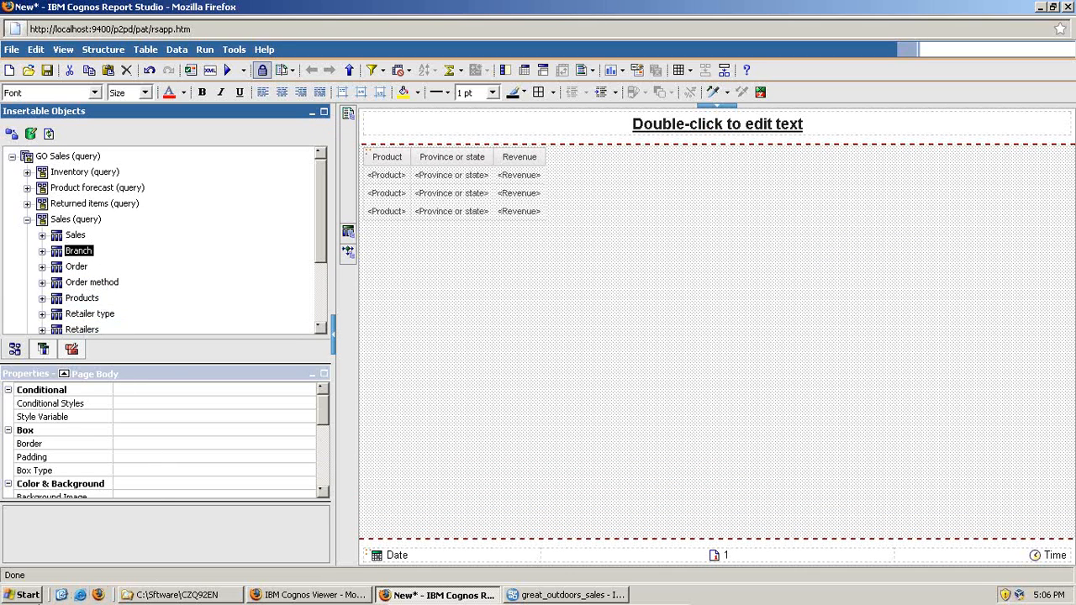
Launch Notepad and paste the copied list of product tables from the SQL from clause.
{"action": "left_click", "coordinate": [18, 598]}
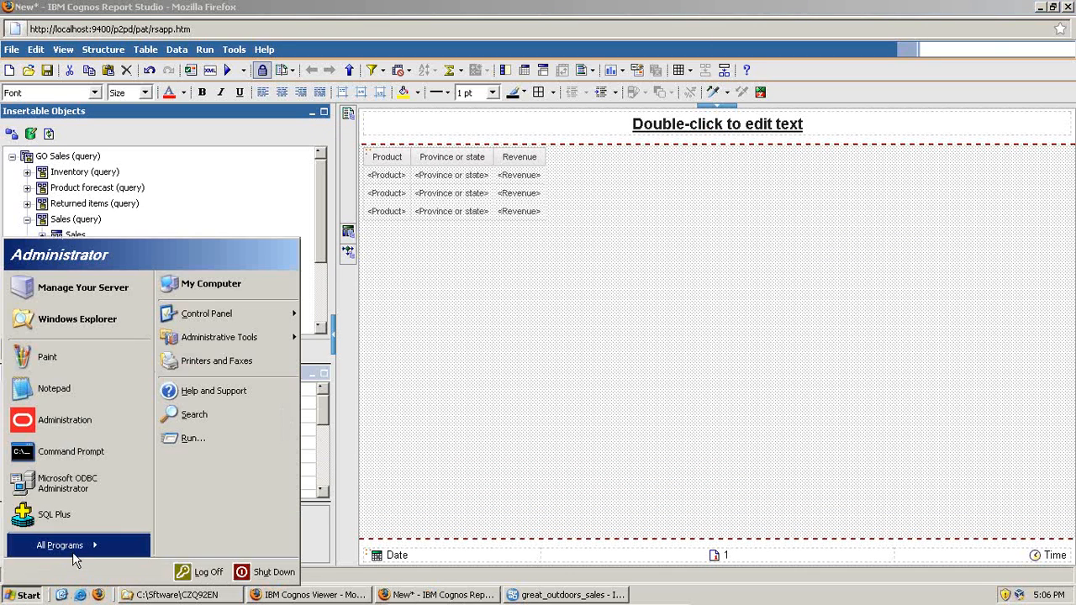
{"action": "left_click", "coordinate": [192, 436]}
{"action": "type", "text": "notepa"}
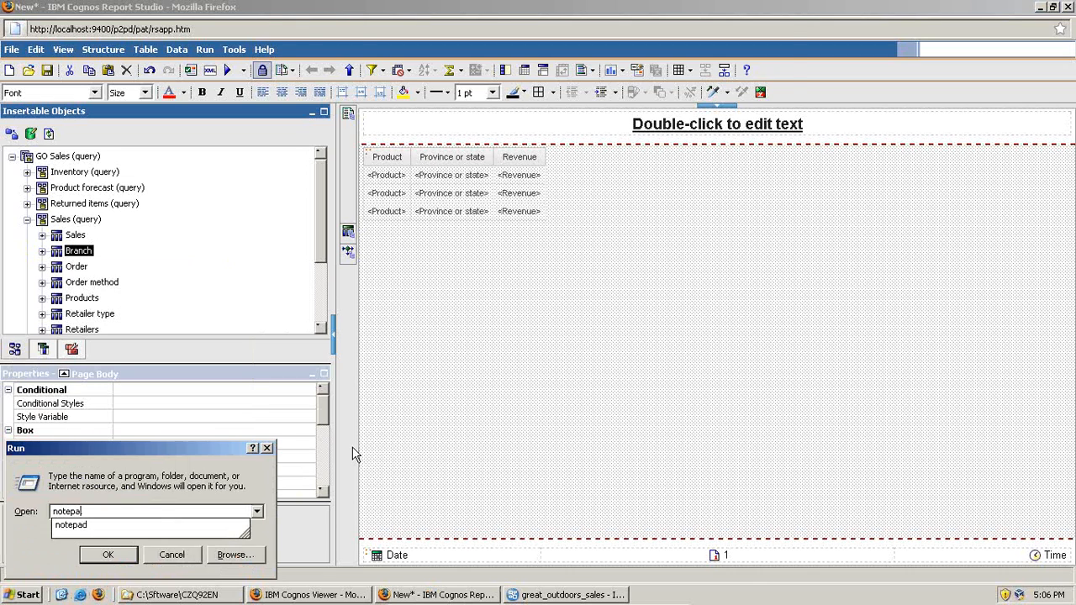
{"action": "type", "text": "d"}
{"action": "key", "text": "Return"}
{"action": "key", "text": "ctrl+v"}
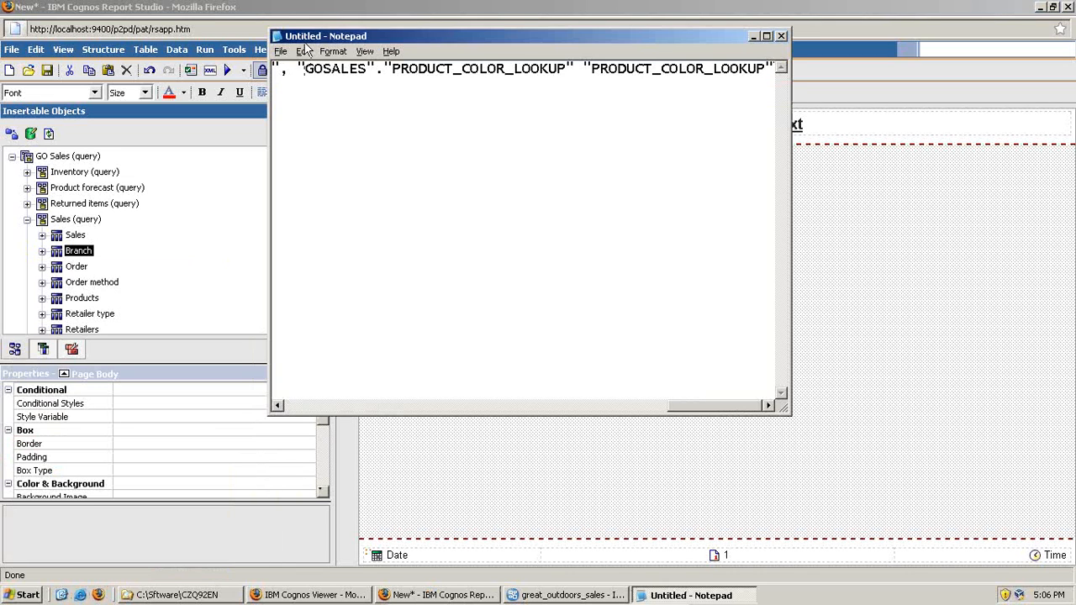
Turn on Word Wrap for the pasted table list and highlight individual table names such as PRODUCT_BRAND.
{"action": "left_click", "coordinate": [333, 52]}
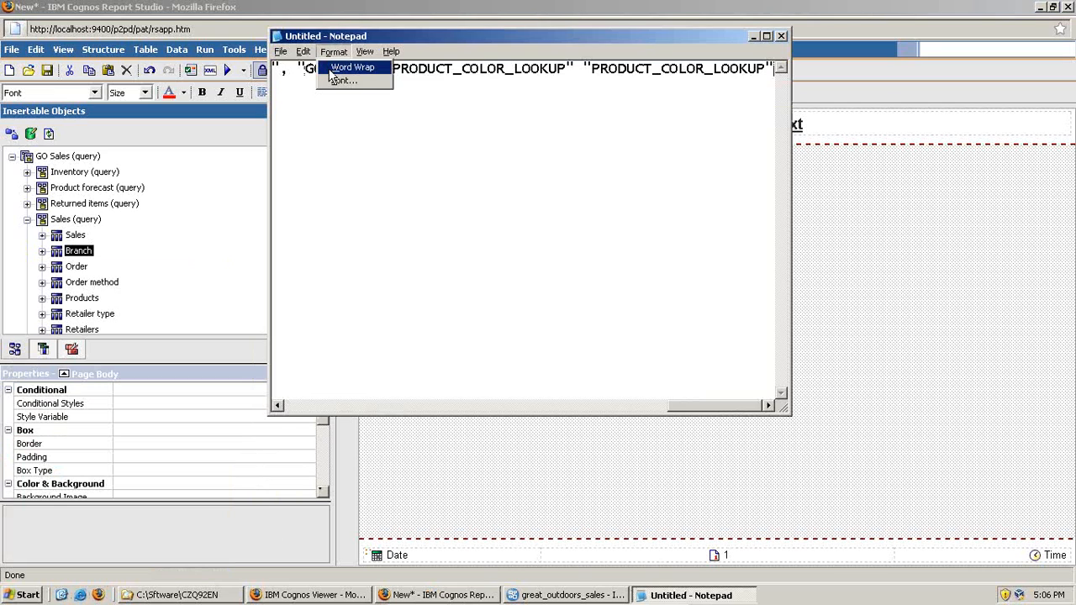
{"action": "left_click", "coordinate": [352, 67]}
{"action": "left_click_drag", "start_coordinate": [510, 88], "coordinate": [575, 84]}
{"action": "left_click", "coordinate": [605, 100]}
{"action": "left_click_drag", "start_coordinate": [523, 129], "coordinate": [603, 129]}
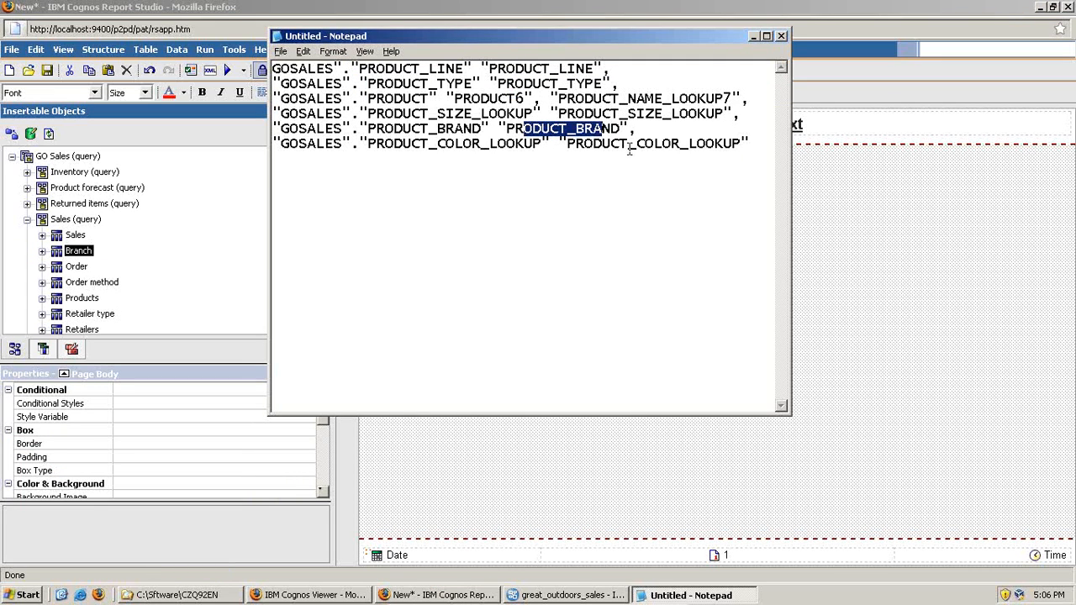
Switch to Framework Manager, collapse Dimensional view, and expand Database view to select the collapsed Product query subjects folder in gosales.
{"action": "left_click", "coordinate": [27, 221]}
{"action": "left_click", "coordinate": [27, 220]}
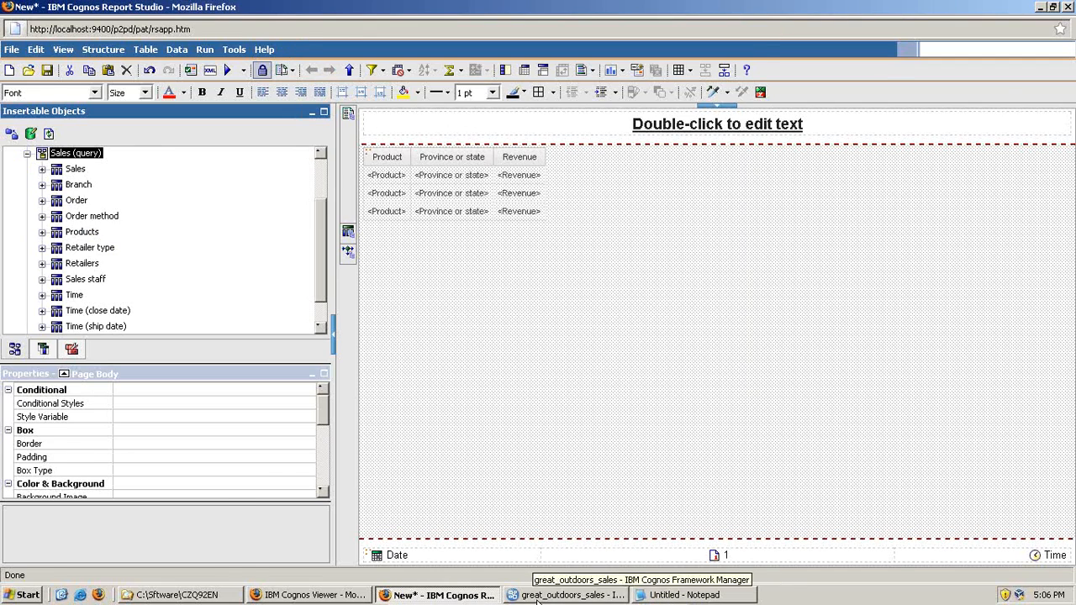
{"action": "left_click", "coordinate": [572, 595]}
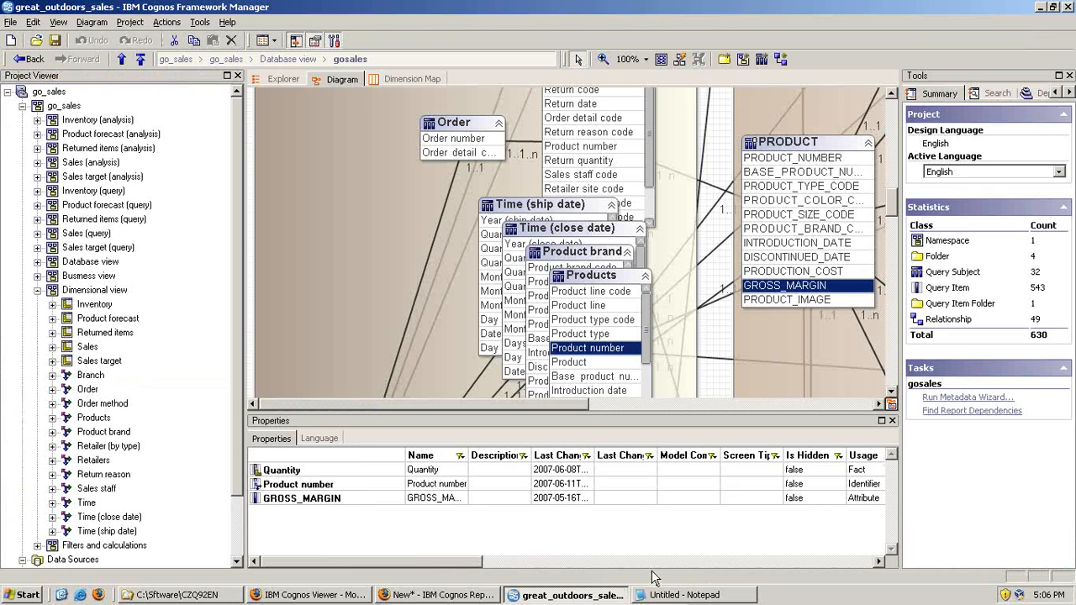
{"action": "left_click", "coordinate": [37, 290]}
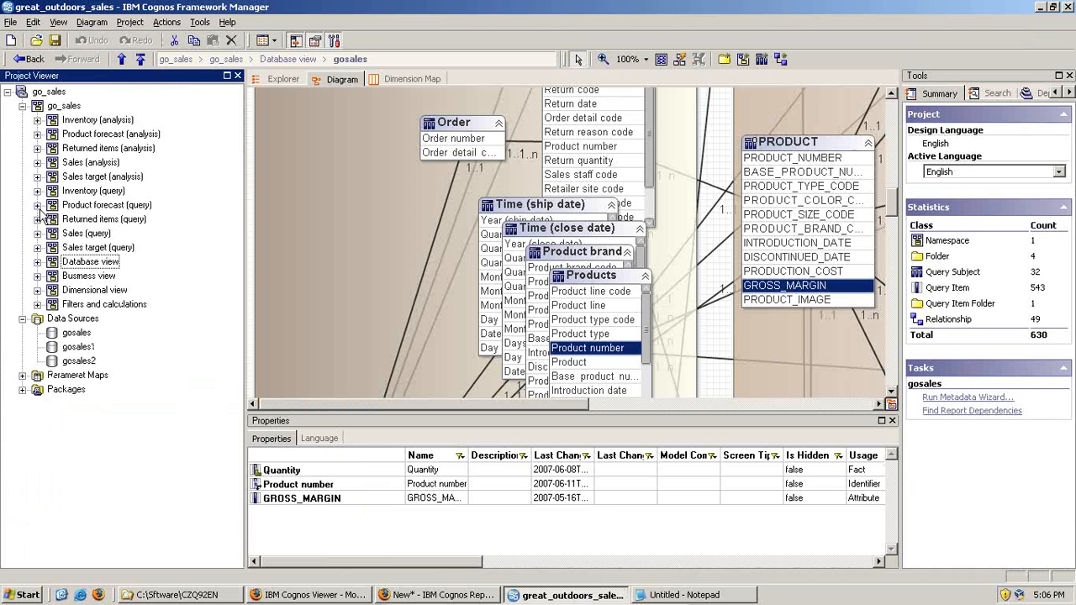
{"action": "left_click", "coordinate": [37, 262]}
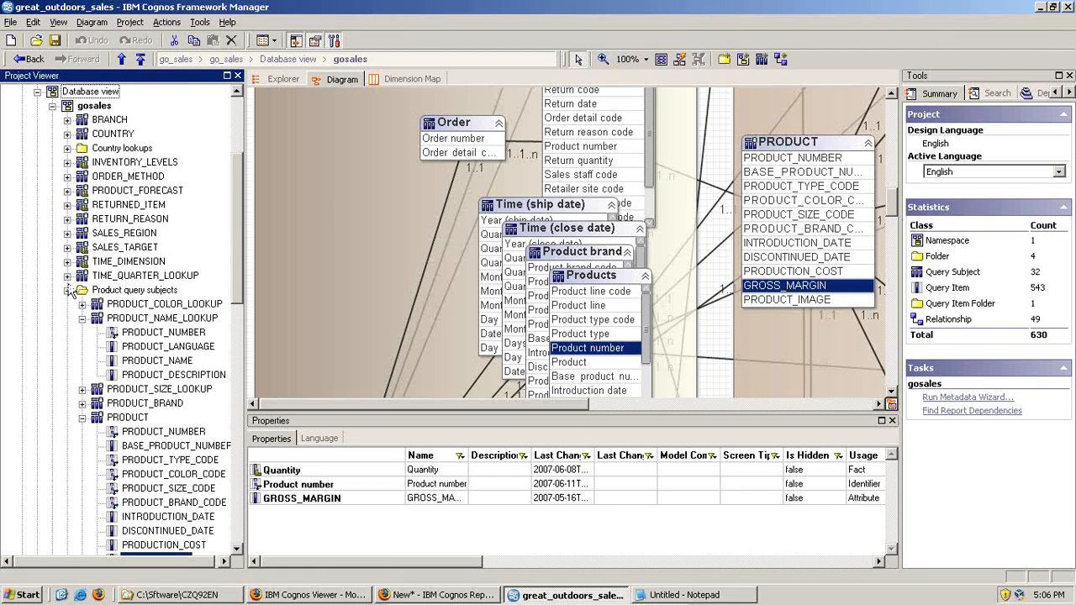
{"action": "left_click", "coordinate": [67, 290]}
{"action": "left_click", "coordinate": [68, 318]}
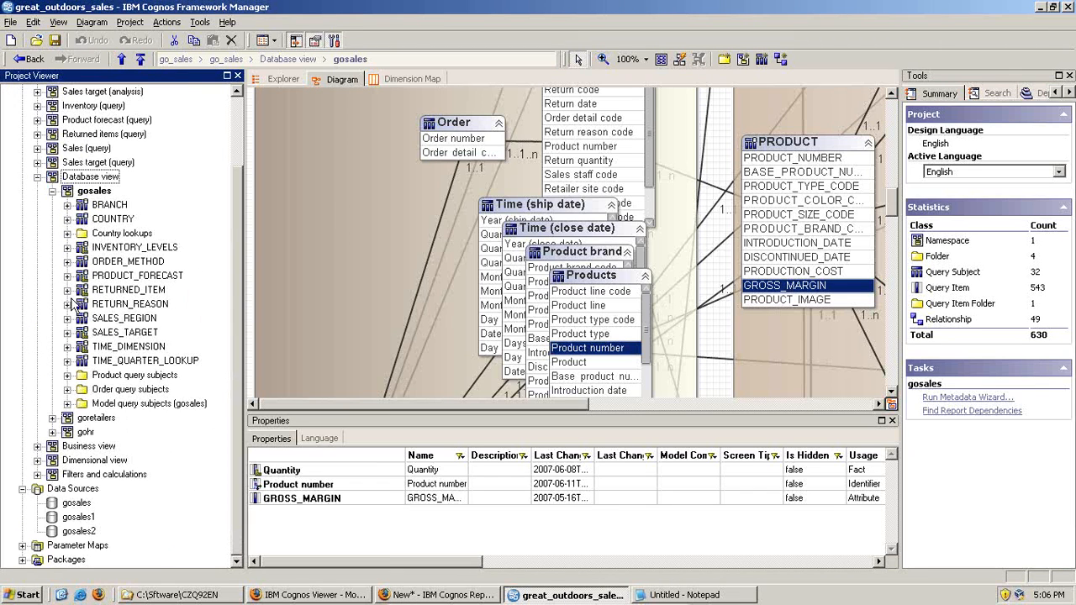
{"action": "left_click", "coordinate": [110, 375]}
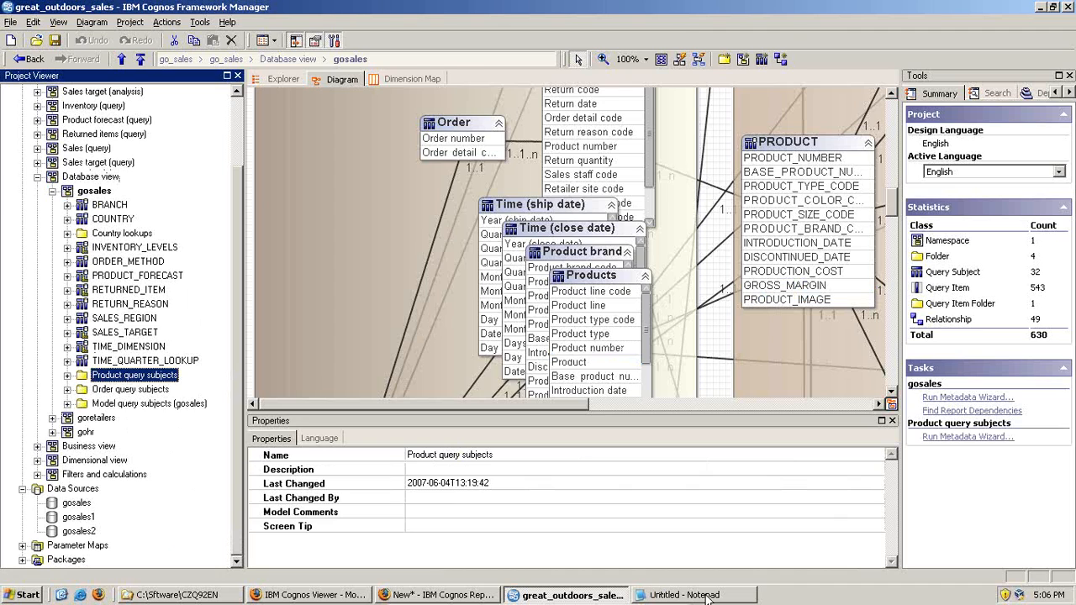
Highlight the table list in Notepad, then show only the query subject names in Framework Manager's Product query subjects folder.
{"action": "left_click", "coordinate": [706, 597]}
{"action": "left_click_drag", "start_coordinate": [754, 143], "coordinate": [271, 83]}
{"action": "left_click", "coordinate": [67, 375]}
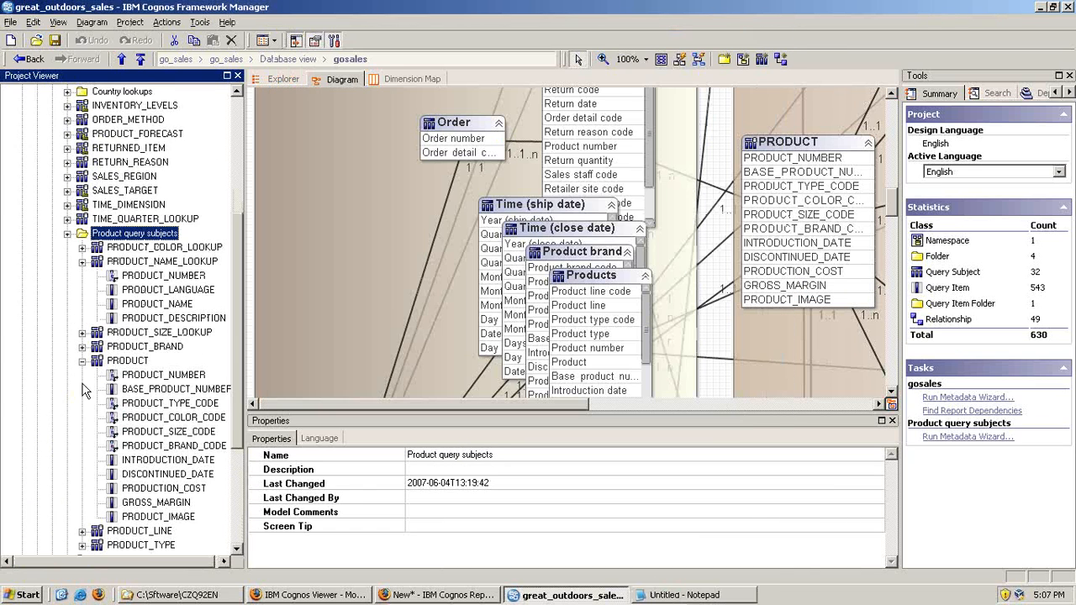
{"action": "left_click", "coordinate": [81, 261]}
{"action": "left_click", "coordinate": [82, 305]}
Return to Notepad and highlight the product table names one by one, then the whole list, to compare them with Product query subjects.
{"action": "key", "text": "alt+Tab"}
{"action": "left_click", "coordinate": [592, 160]}
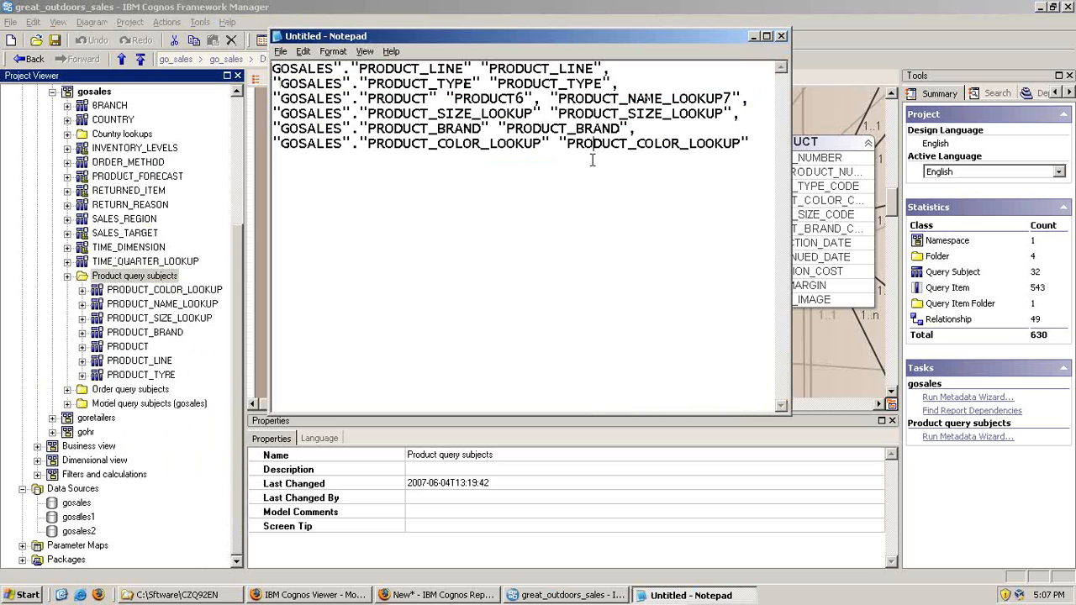
{"action": "left_click_drag", "start_coordinate": [583, 143], "coordinate": [723, 143]}
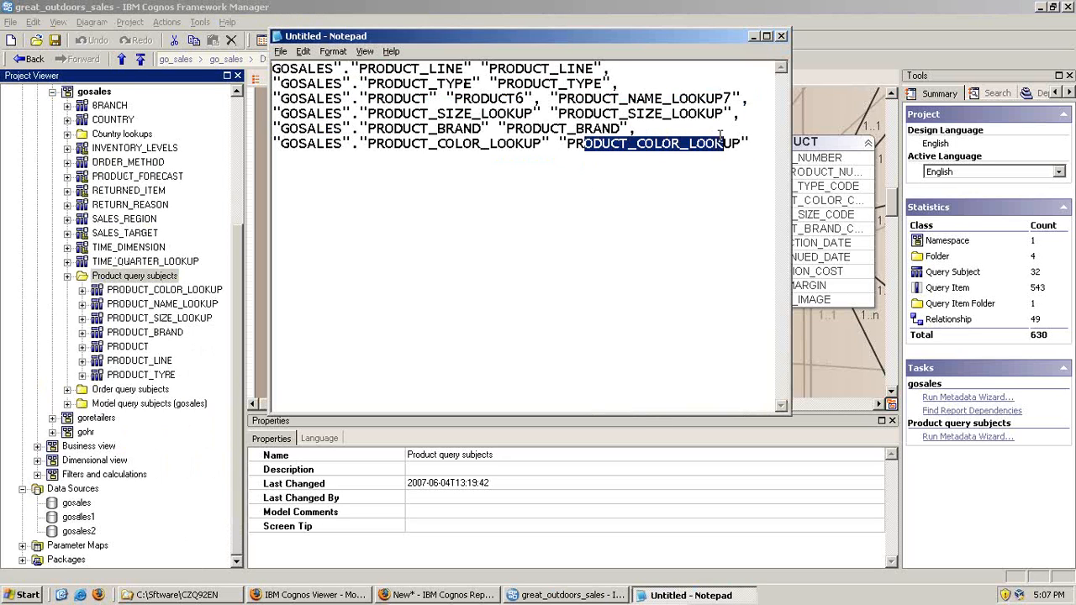
{"action": "left_click_drag", "start_coordinate": [554, 114], "coordinate": [698, 113]}
{"action": "left_click_drag", "start_coordinate": [506, 84], "coordinate": [585, 85]}
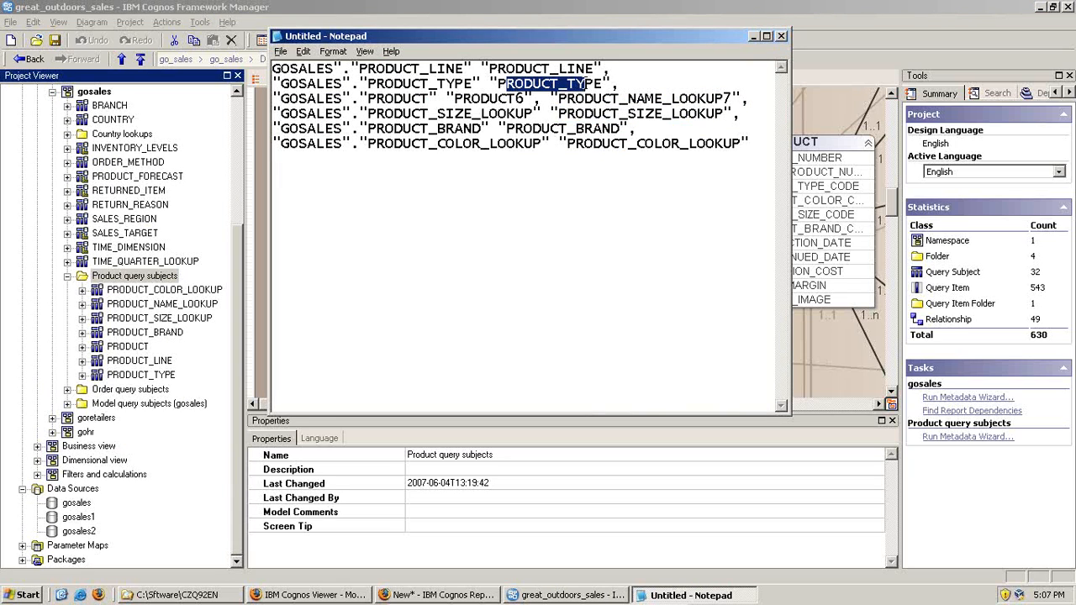
{"action": "left_click_drag", "start_coordinate": [510, 69], "coordinate": [489, 69]}
{"action": "left_click_drag", "start_coordinate": [749, 144], "coordinate": [262, 64]}
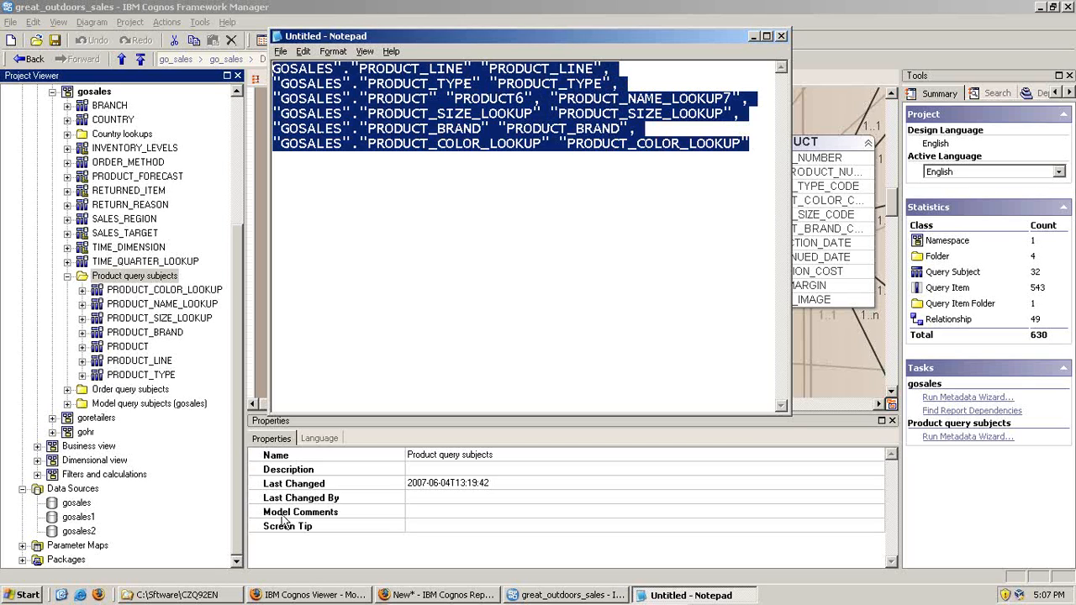
Switch to Report Studio and move the Notepad window clear of the report's list.
{"action": "left_click", "coordinate": [378, 595]}
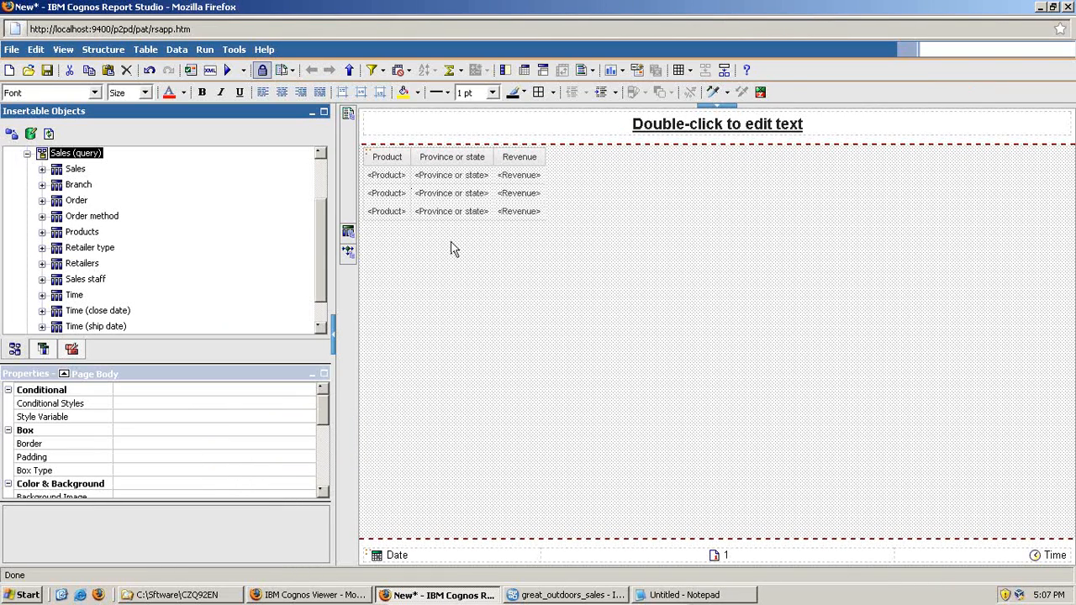
{"action": "left_click", "coordinate": [741, 595]}
{"action": "left_click_drag", "start_coordinate": [405, 36], "coordinate": [768, 58]}
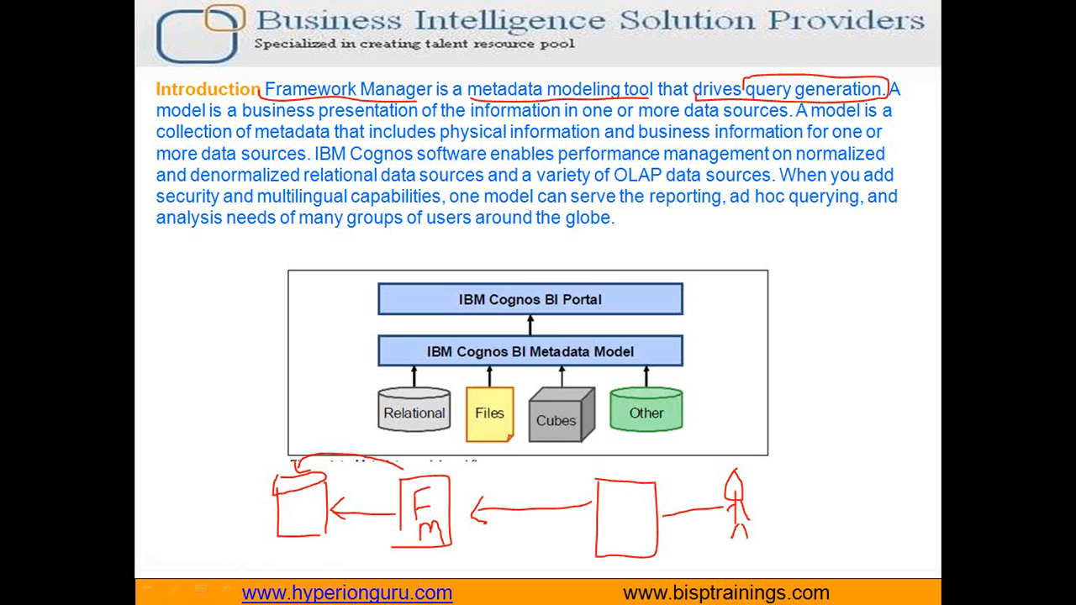
Underline "business presentation of the information in one or more data sources" on the Introduction slide with the pen.
{"action": "left_click_drag", "start_coordinate": [242, 118], "coordinate": [367, 126]}
{"action": "left_click_drag", "start_coordinate": [442, 125], "coordinate": [585, 117]}
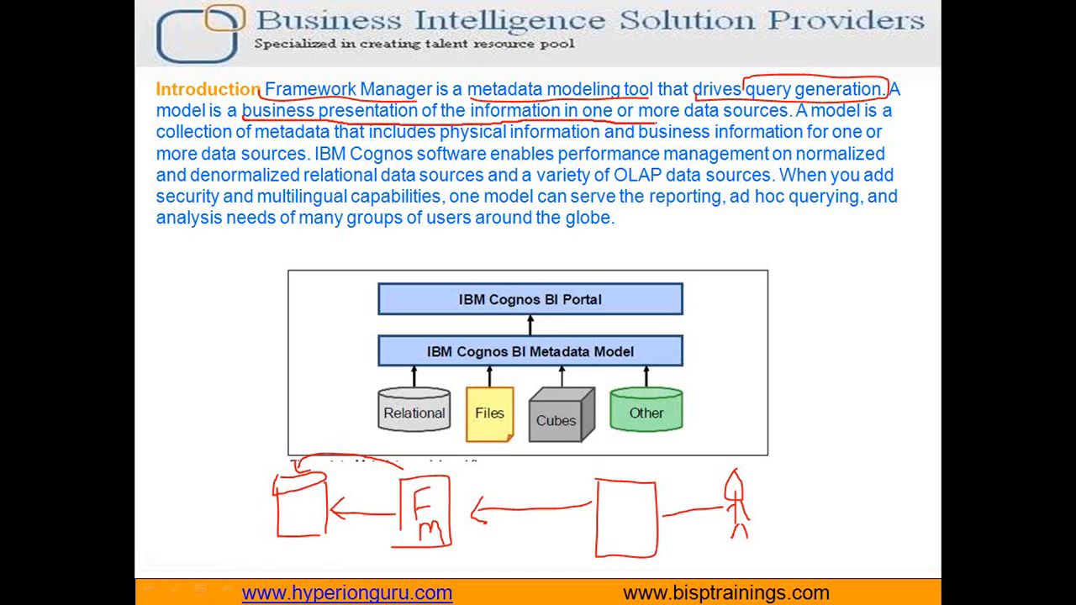
{"action": "left_click_drag", "start_coordinate": [770, 121], "coordinate": [774, 120]}
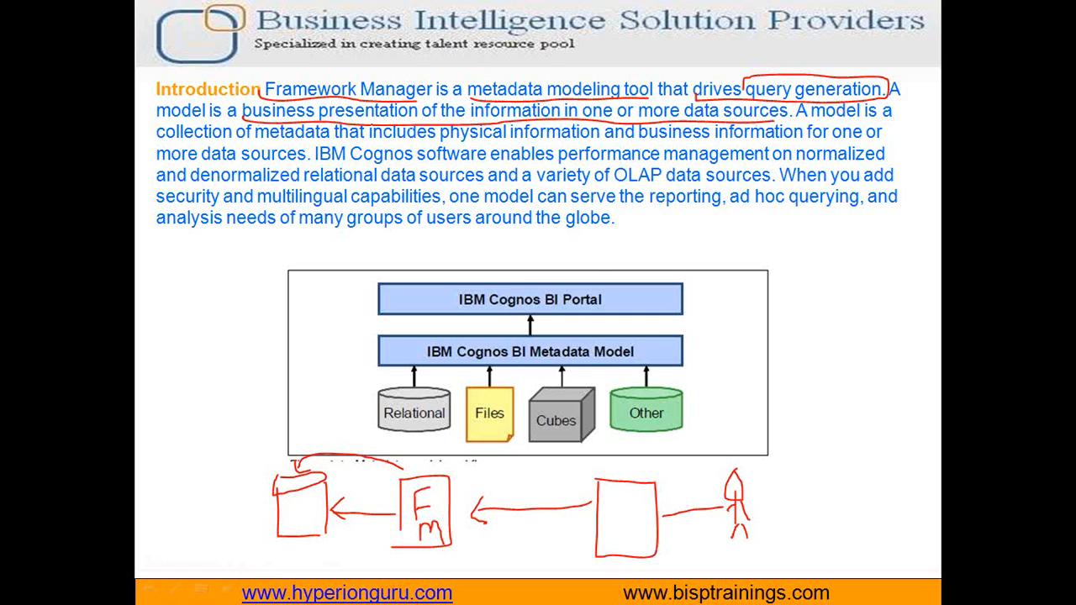
Switch back to Framework Manager in the virtual machine and collapse Product query subjects, gosales and Database view.
{"action": "key", "text": "super"}
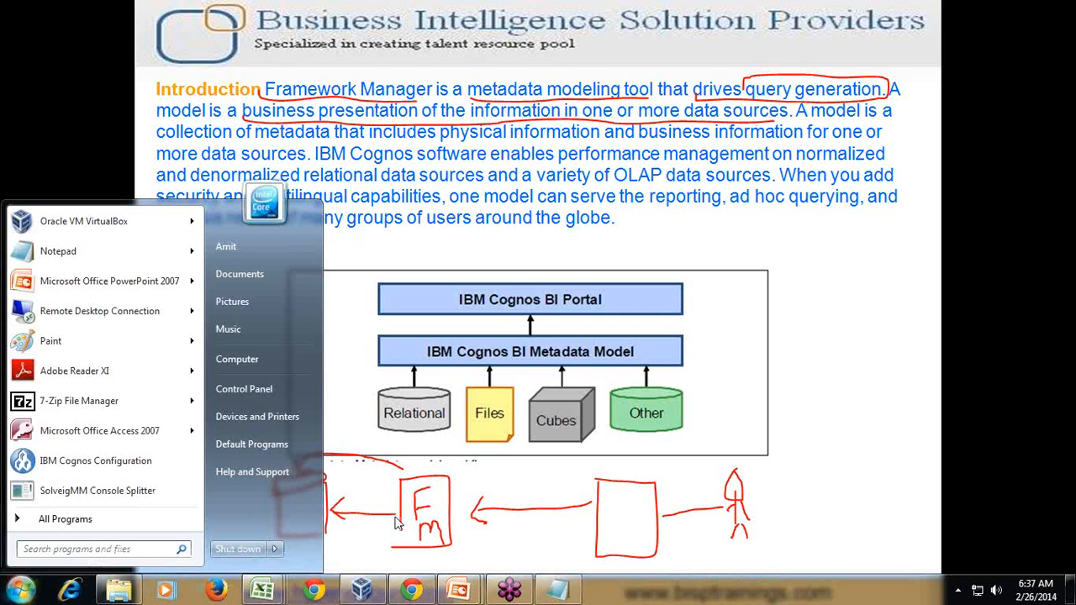
{"action": "left_click", "coordinate": [367, 588]}
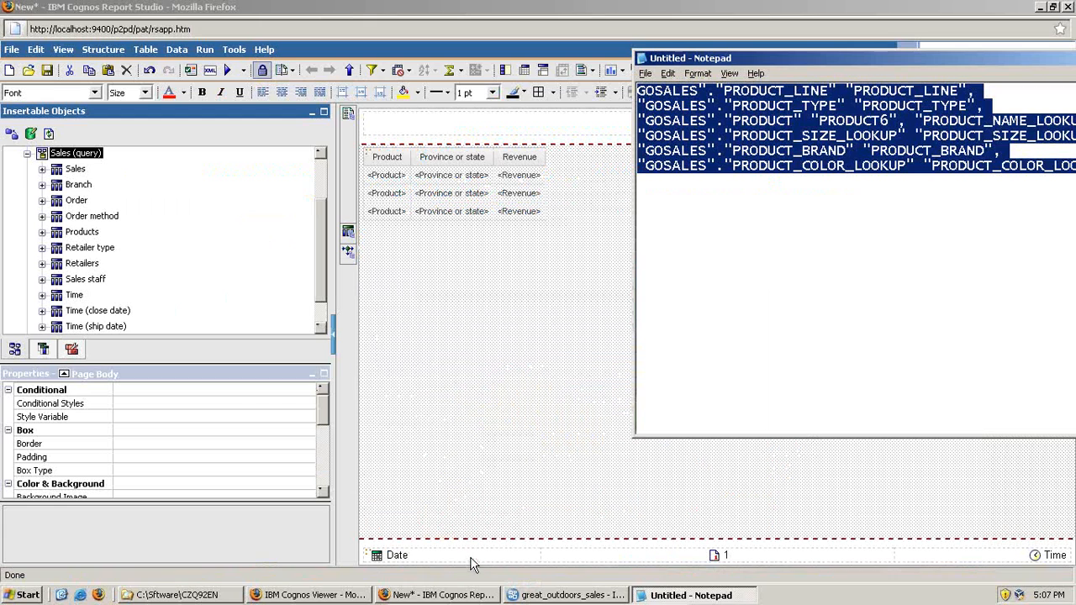
{"action": "left_click", "coordinate": [521, 595]}
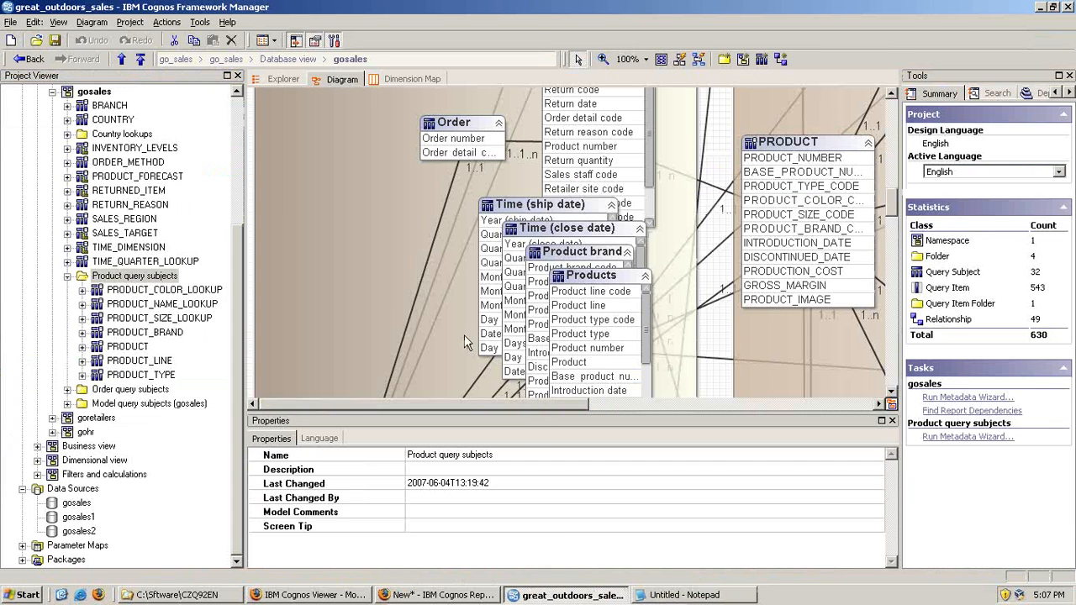
{"action": "left_click", "coordinate": [67, 276]}
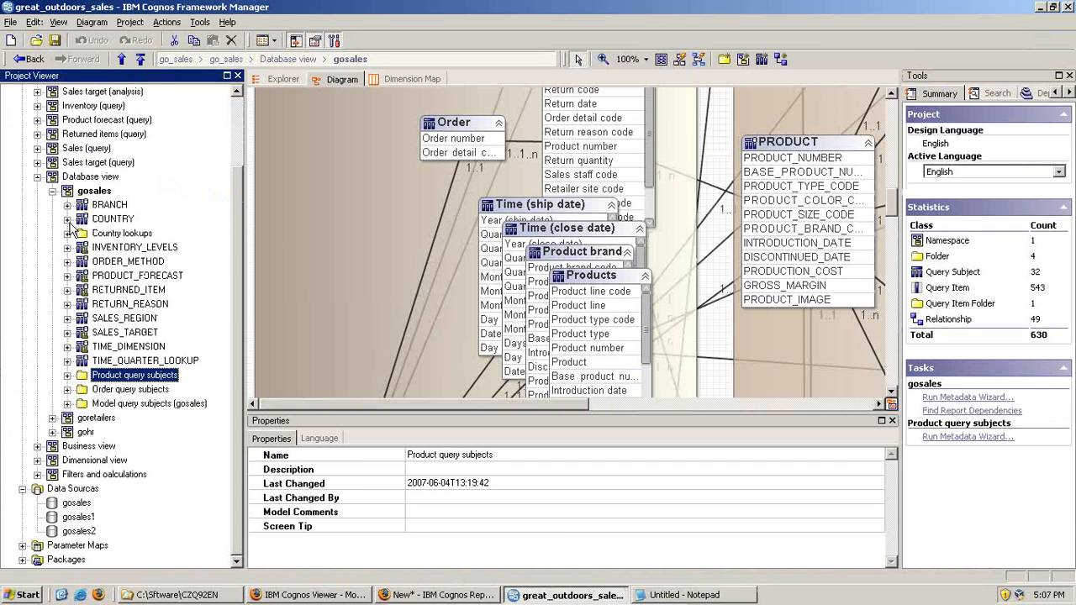
{"action": "left_click", "coordinate": [53, 190]}
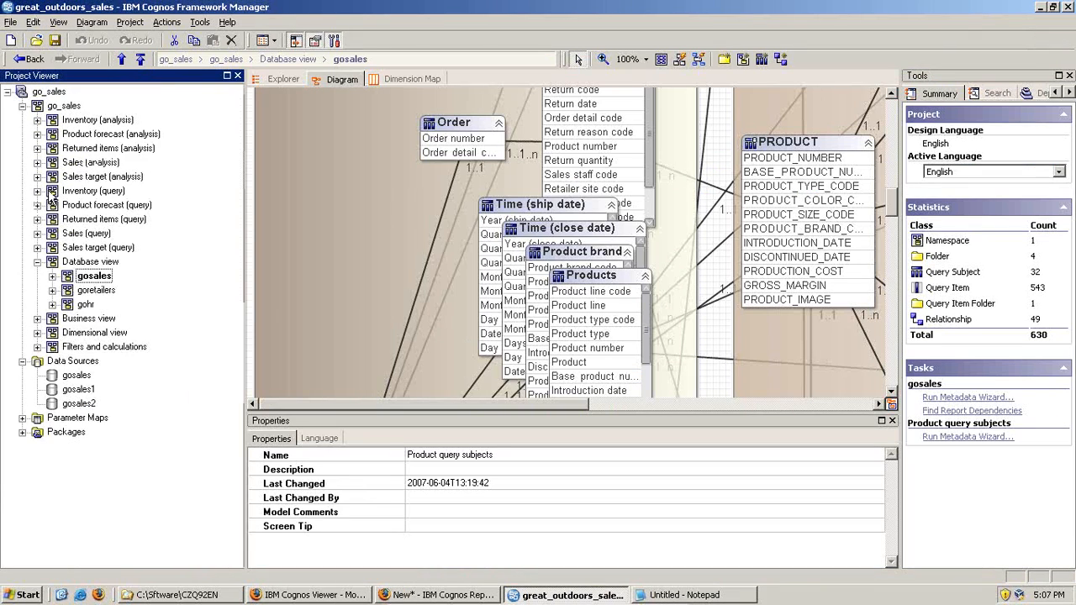
{"action": "left_click", "coordinate": [37, 263]}
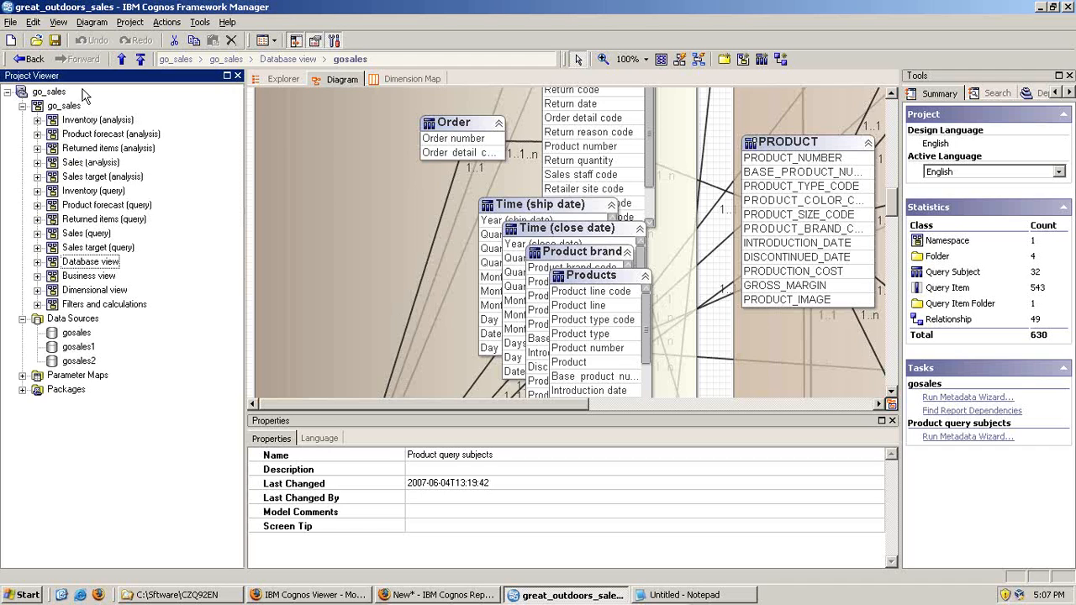
Examine the Inventory, Product forecast, Returned items, Sales and Sales target (analysis) namespaces by selecting each in the go_sales model.
{"action": "left_click", "coordinate": [107, 123]}
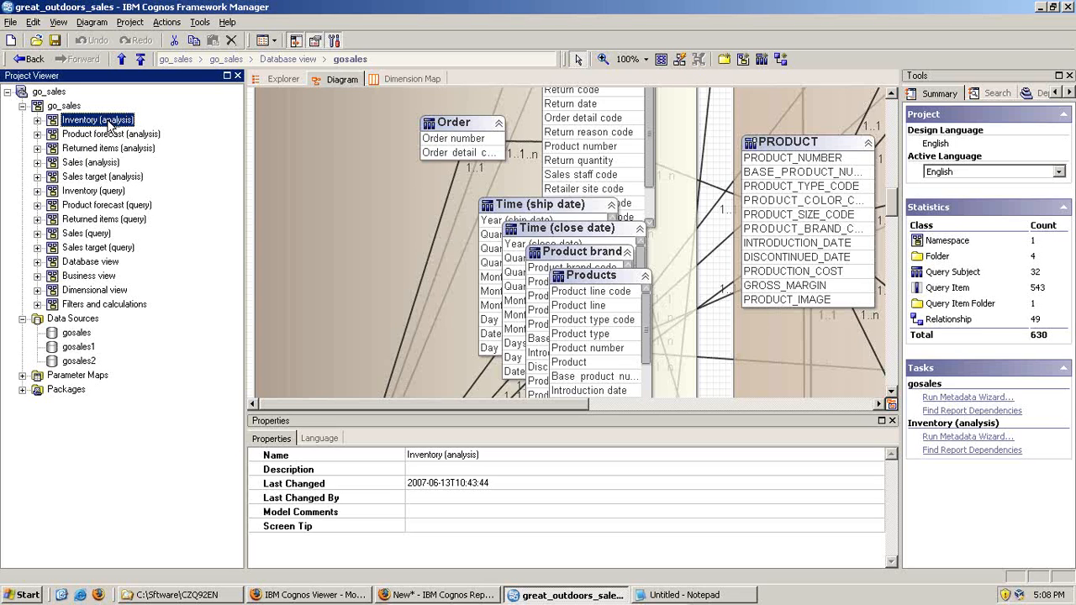
{"action": "left_click", "coordinate": [113, 136]}
{"action": "left_click", "coordinate": [108, 123]}
{"action": "left_click", "coordinate": [115, 137]}
{"action": "left_click", "coordinate": [110, 123]}
{"action": "left_click", "coordinate": [115, 150]}
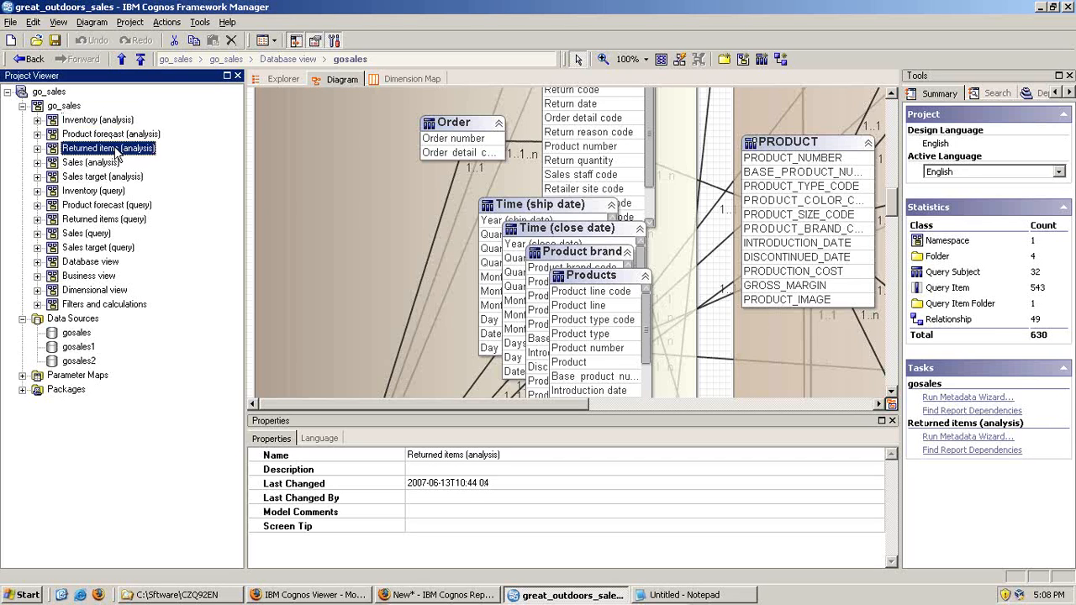
{"action": "left_click", "coordinate": [72, 165]}
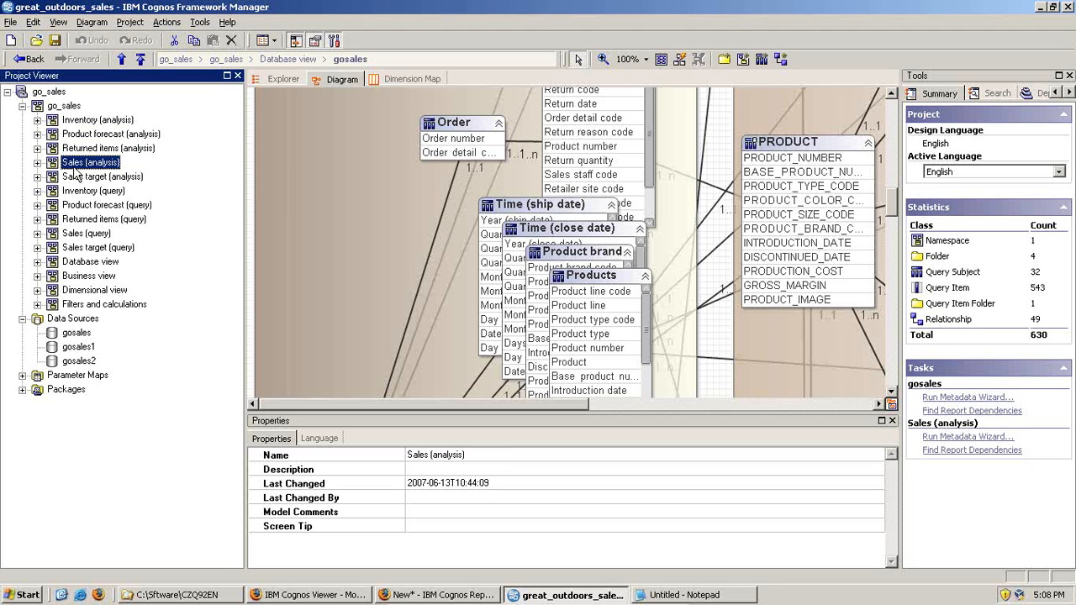
{"action": "left_click", "coordinate": [96, 177]}
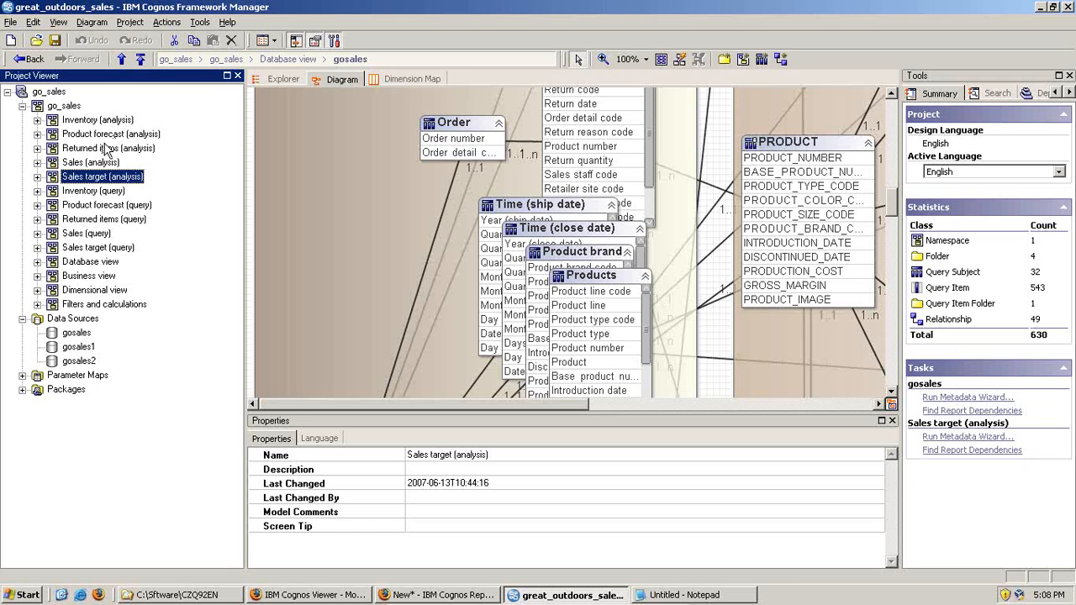
{"action": "left_click", "coordinate": [106, 137]}
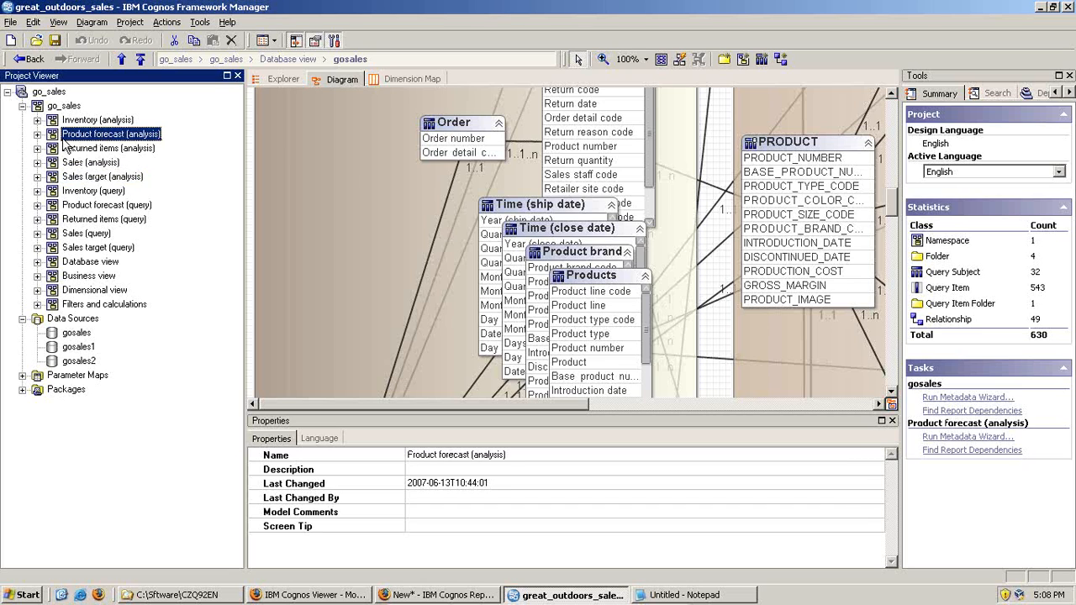
Expand the Product forecast, Inventory, Returned items and Sales (analysis) namespaces to examine their contents, and collapse them again.
{"action": "left_click", "coordinate": [37, 134]}
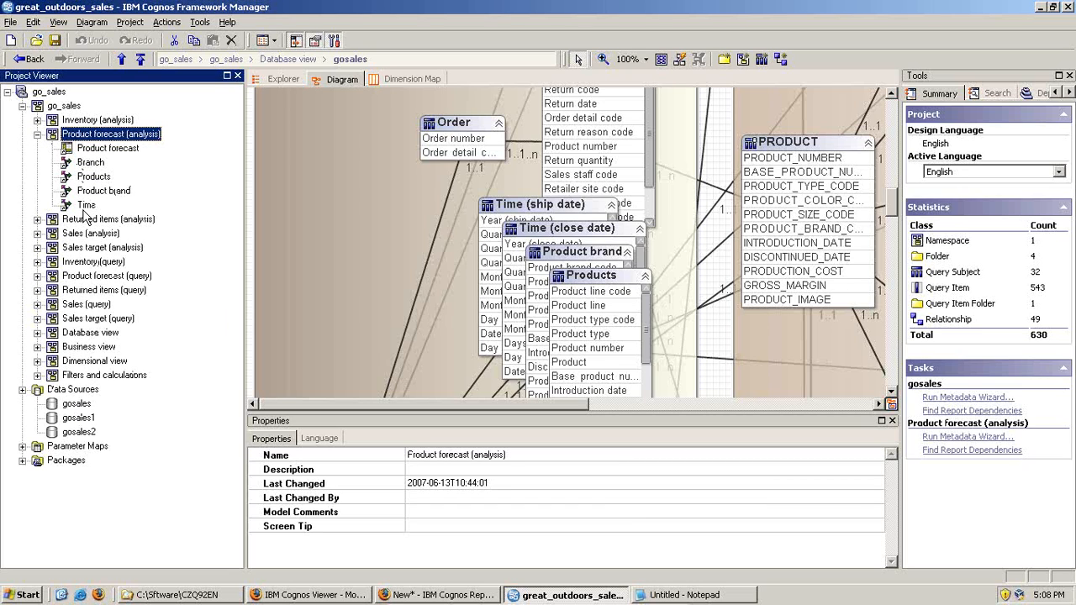
{"action": "left_click", "coordinate": [37, 120]}
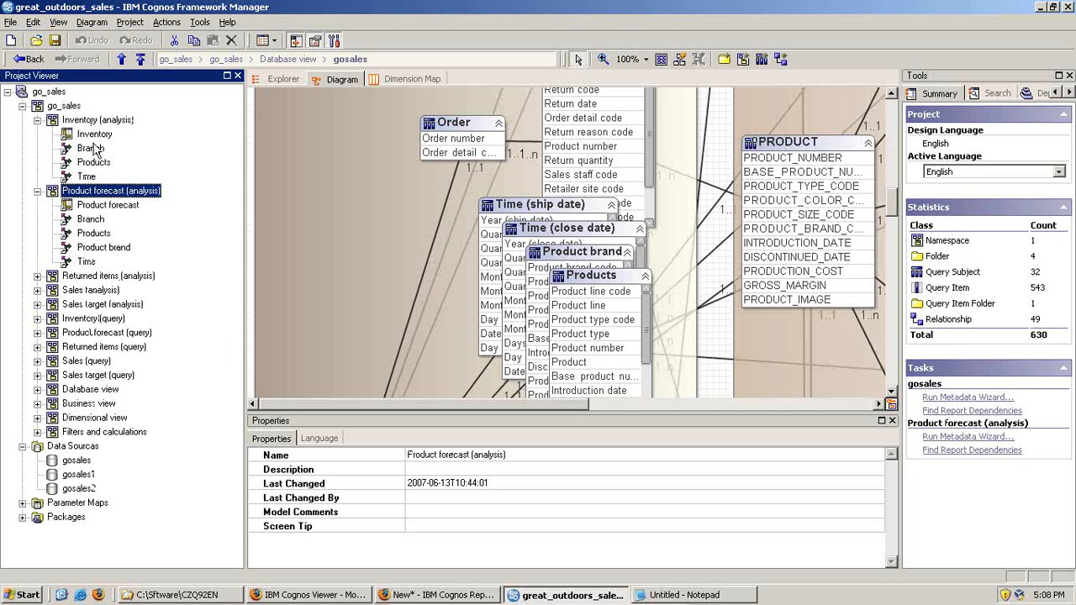
{"action": "left_click", "coordinate": [37, 275]}
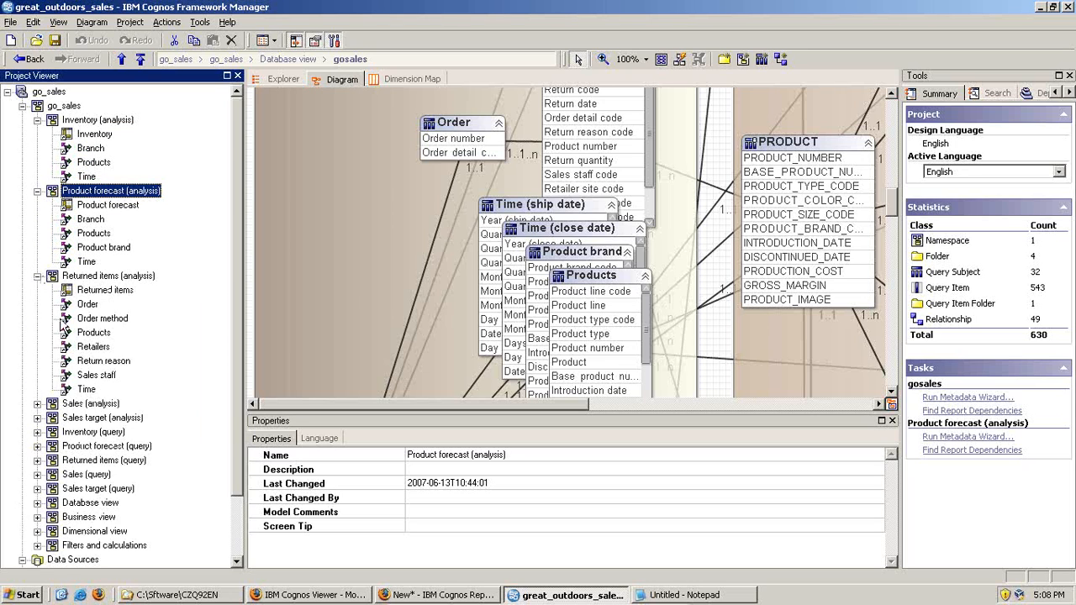
{"action": "left_click", "coordinate": [36, 404]}
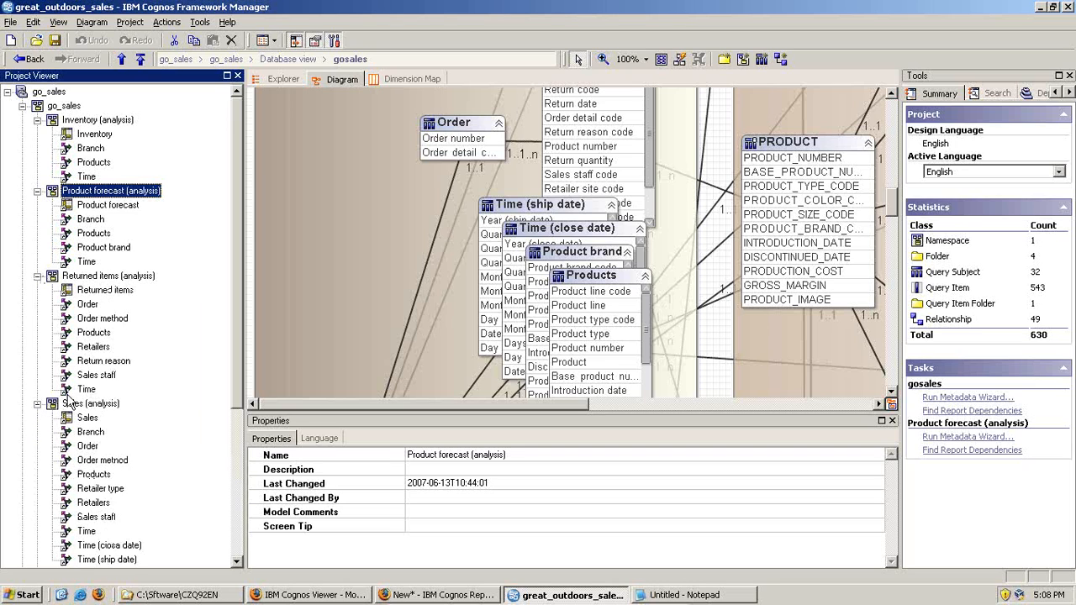
{"action": "left_click", "coordinate": [37, 275]}
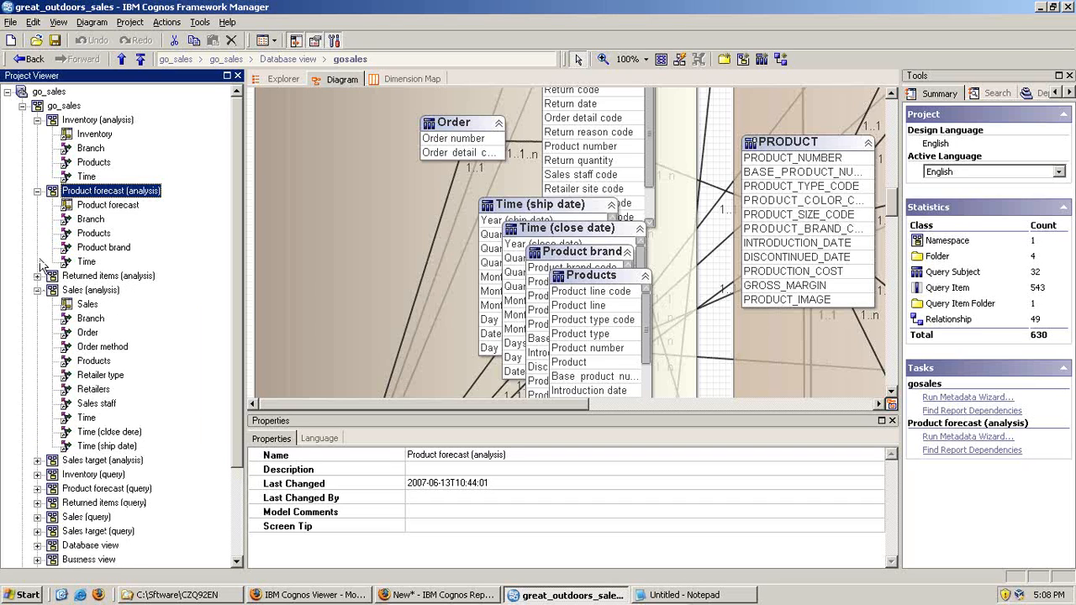
{"action": "left_click", "coordinate": [37, 191]}
{"action": "left_click", "coordinate": [37, 120]}
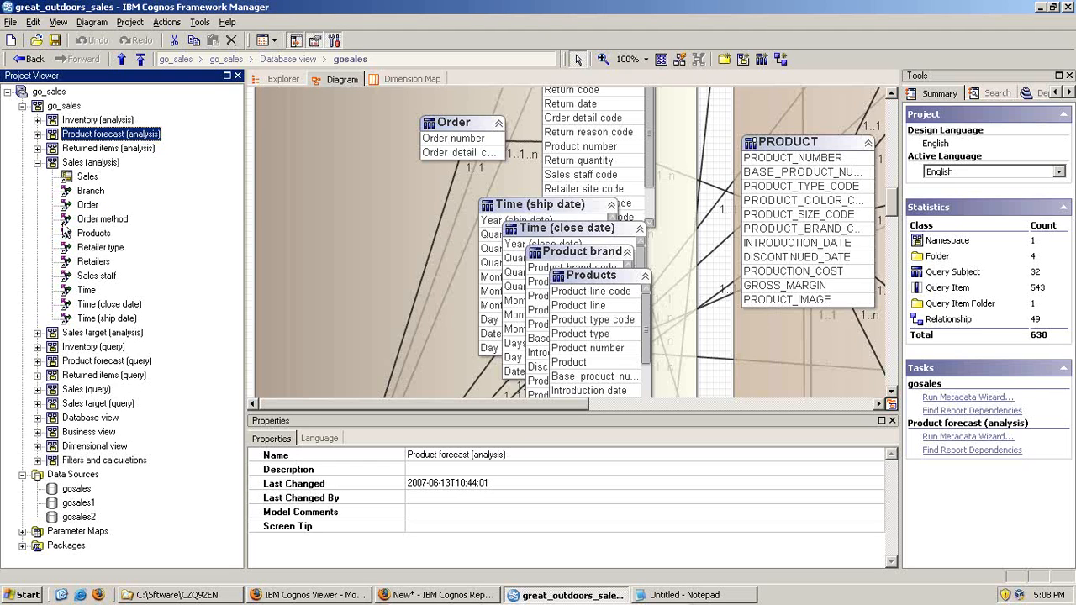
{"action": "left_click", "coordinate": [37, 162]}
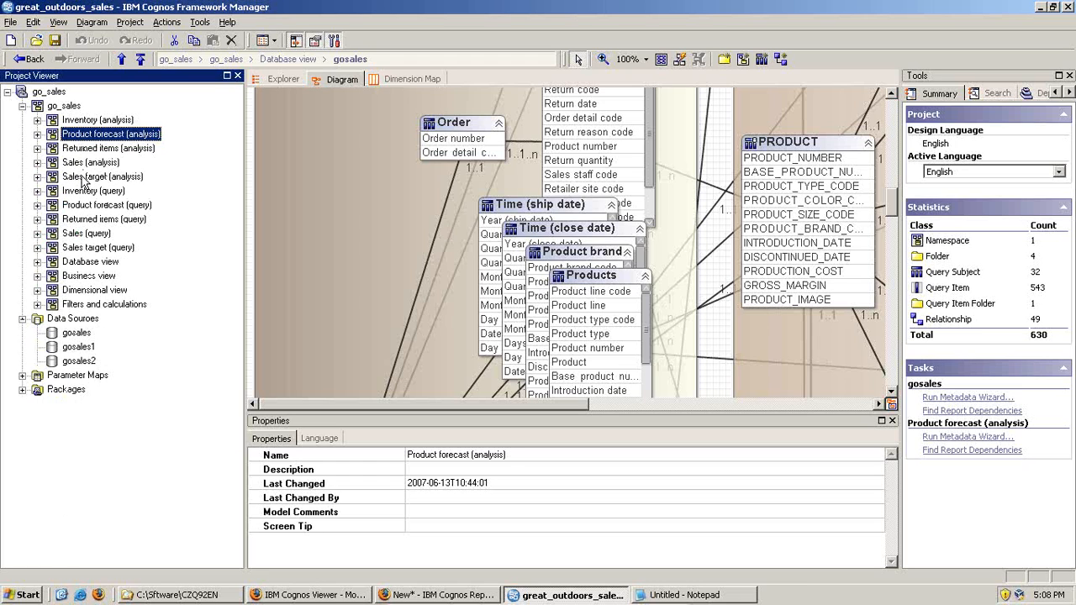
Switch to Report Studio and examine the Sales (query) and Product forecast (query) namespaces in the GO Sales (query) package.
{"action": "left_click", "coordinate": [424, 595]}
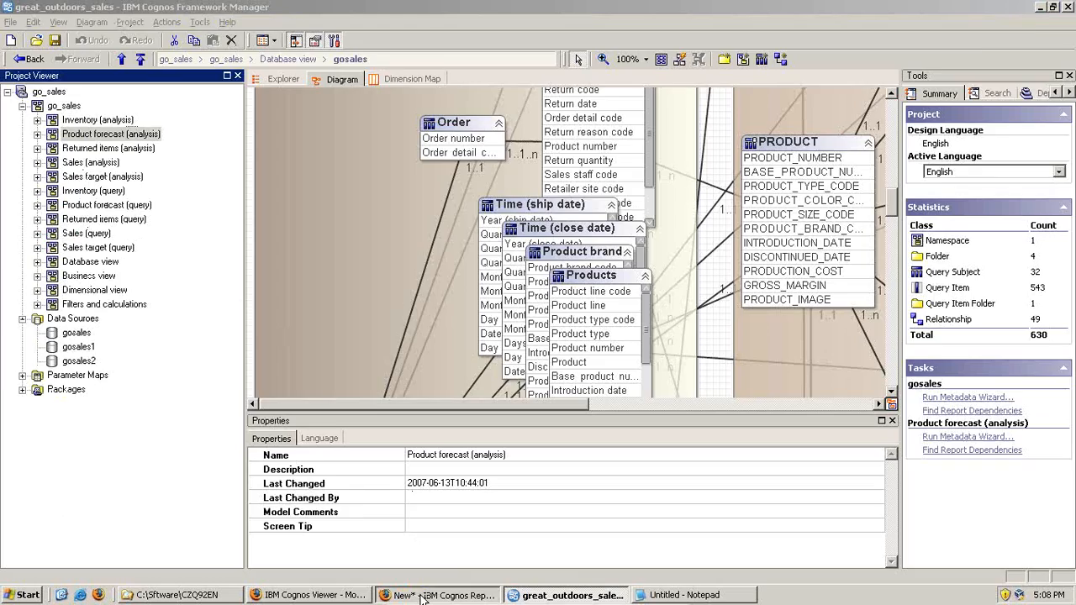
{"action": "left_click", "coordinate": [27, 153]}
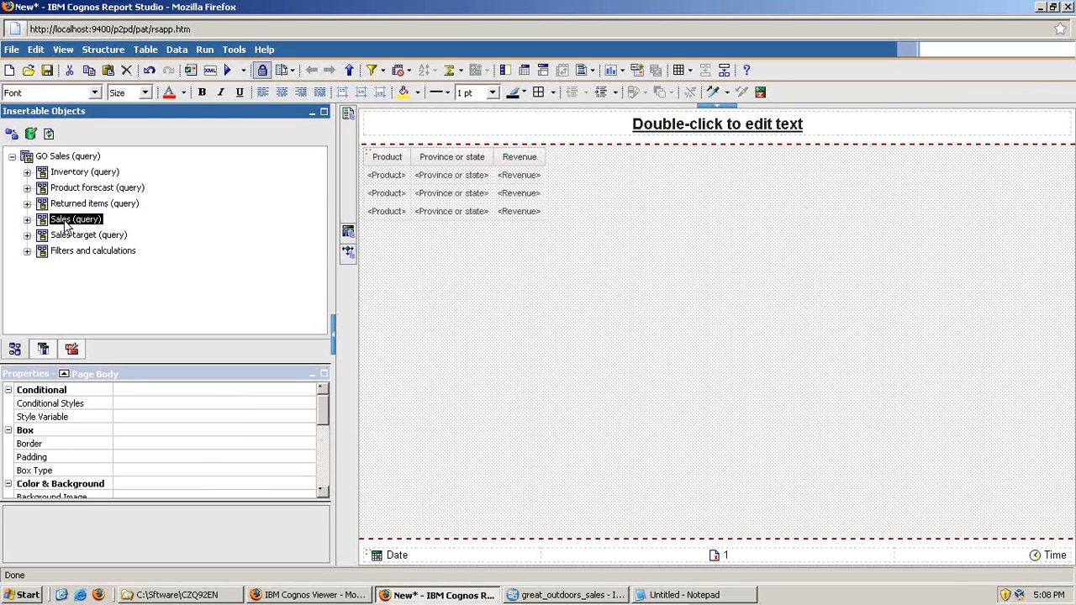
{"action": "left_click", "coordinate": [79, 188]}
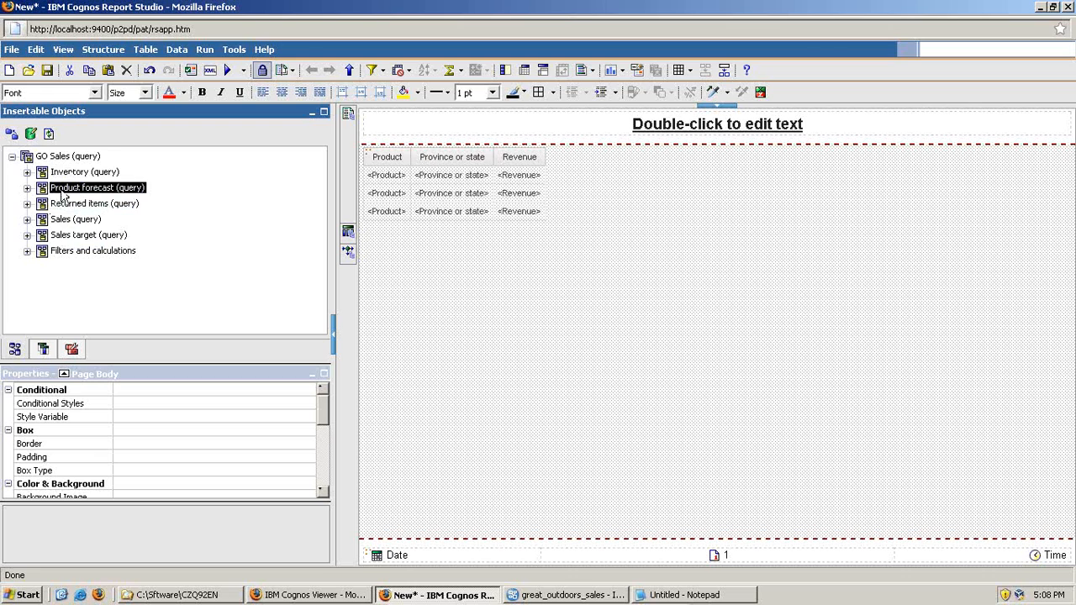
{"action": "left_click", "coordinate": [27, 188]}
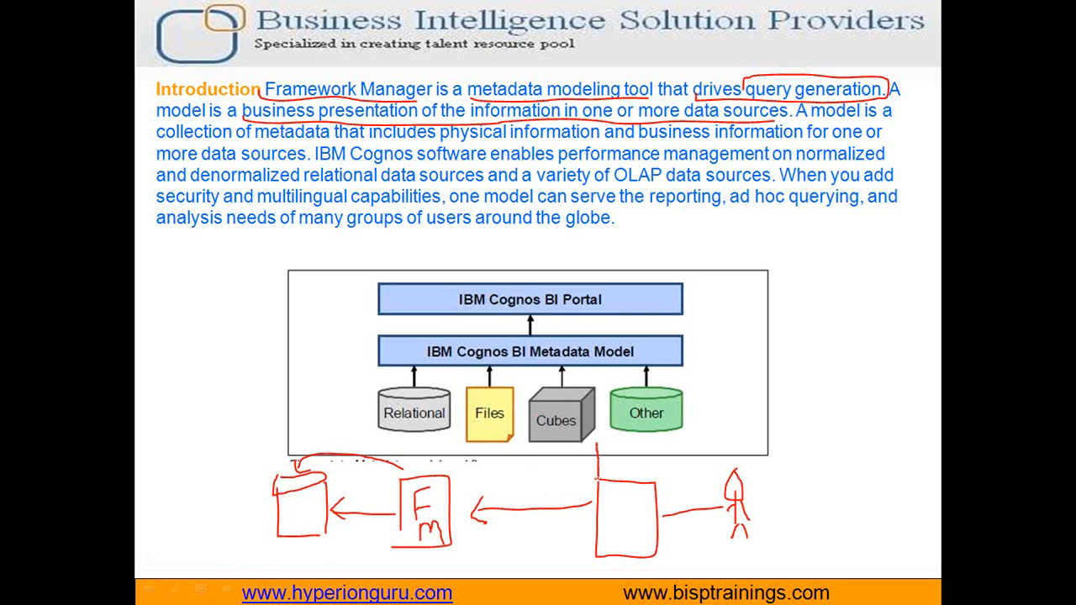
On the Introduction slide, draw a vertical pen line below the Other data source and start a cylinder sketch beside the diagram.
{"action": "left_click_drag", "start_coordinate": [654, 435], "coordinate": [655, 475]}
{"action": "left_click_drag", "start_coordinate": [844, 229], "coordinate": [788, 239]}
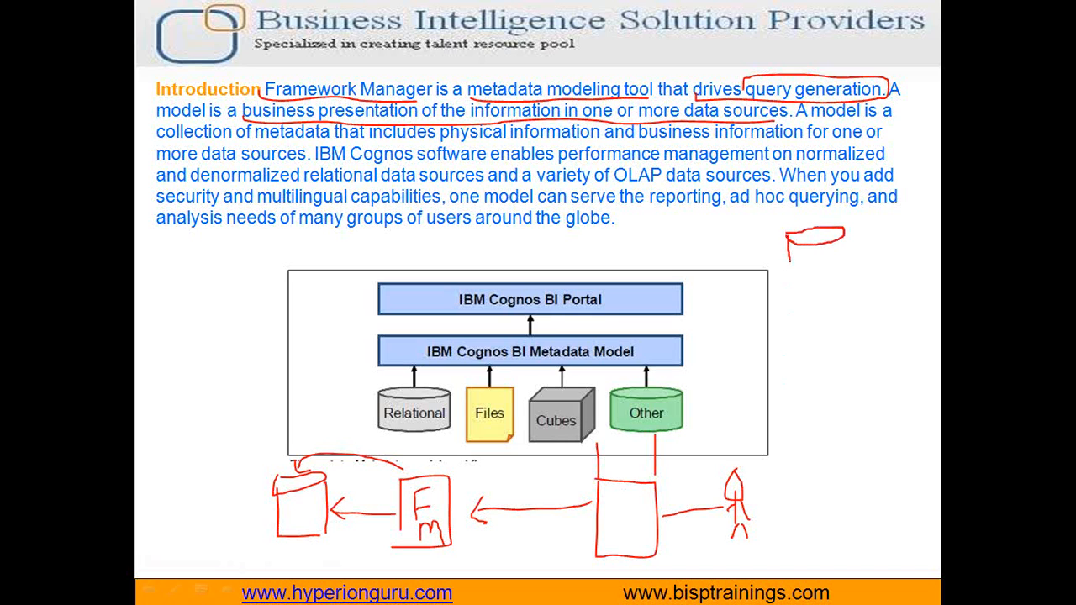
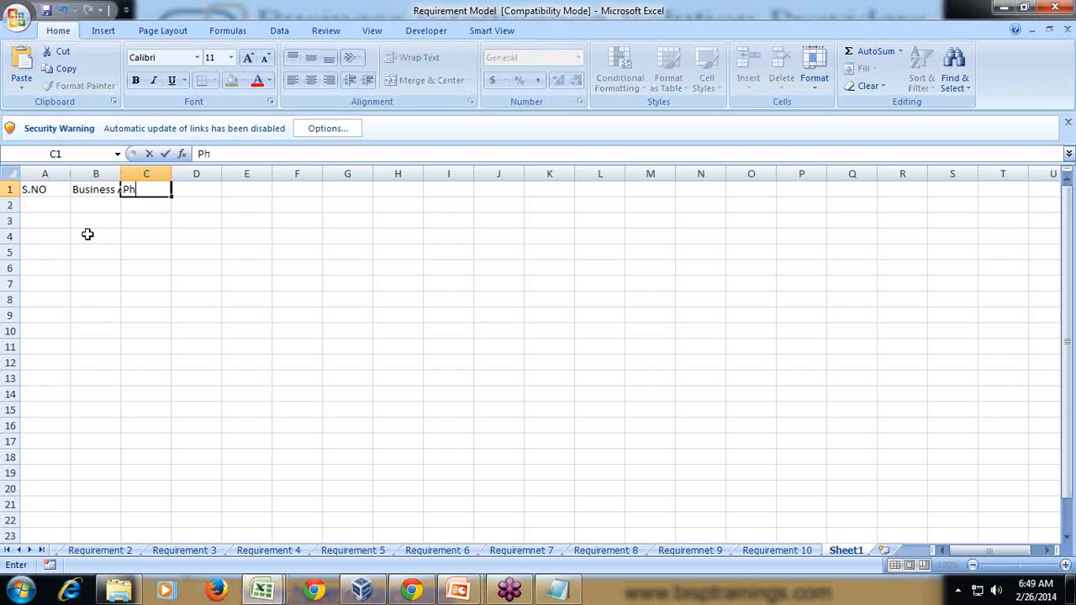
In the Requirement Model workbook's Sheet1, enter the headings Physical Table, Column and Context in C1:E1 and fit column B to its text.
{"action": "type", "text": "Table"}
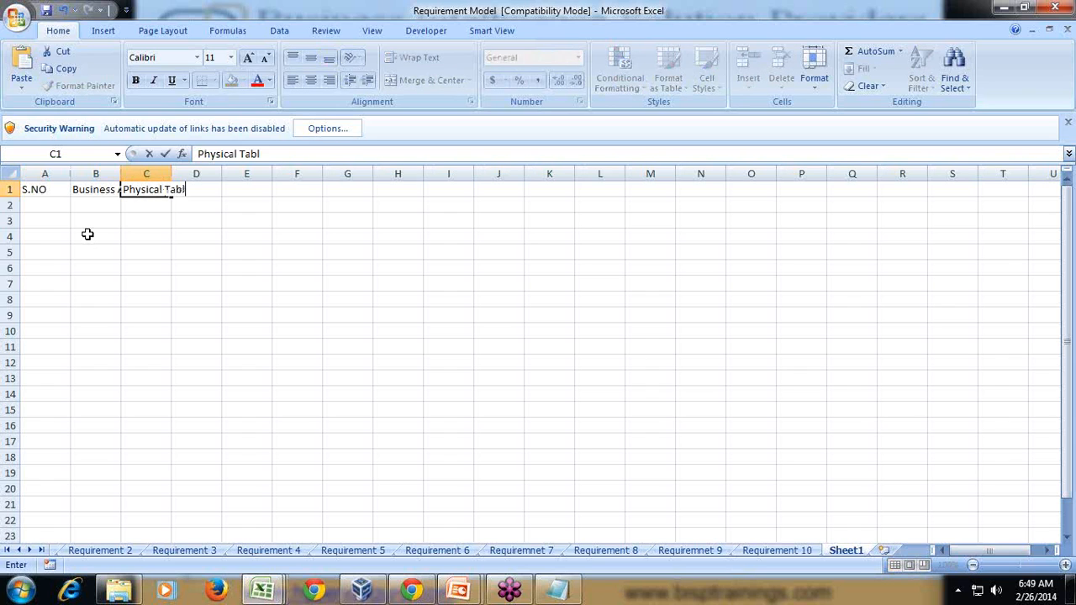
{"action": "key", "text": "Return"}
{"action": "key", "text": "Up"}
{"action": "key", "text": "Right"}
{"action": "type", "text": "Column"}
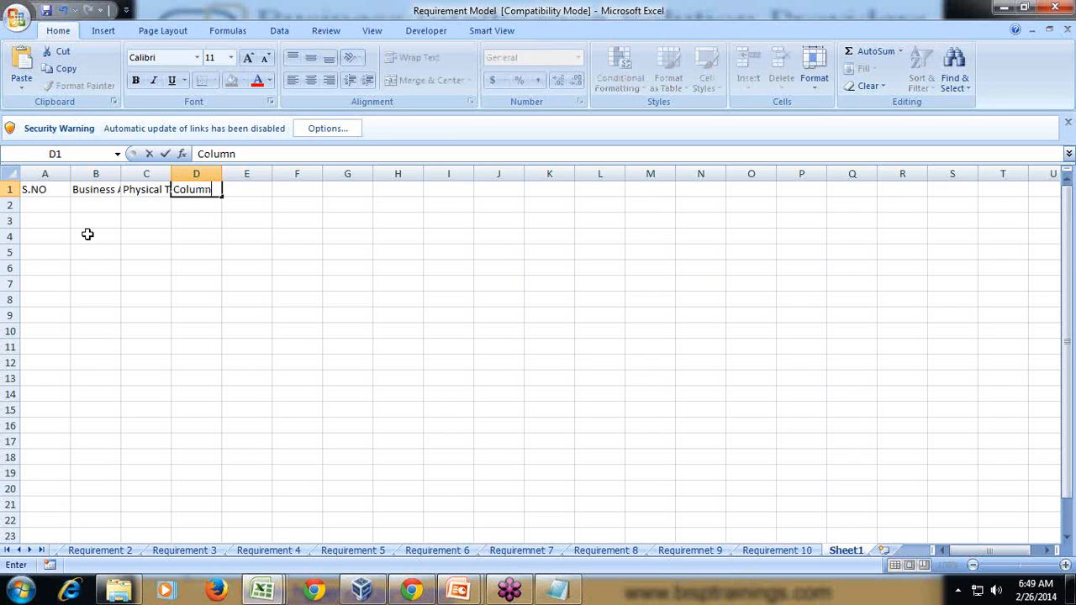
{"action": "key", "text": "Return"}
{"action": "key", "text": "Up"}
{"action": "key", "text": "Right"}
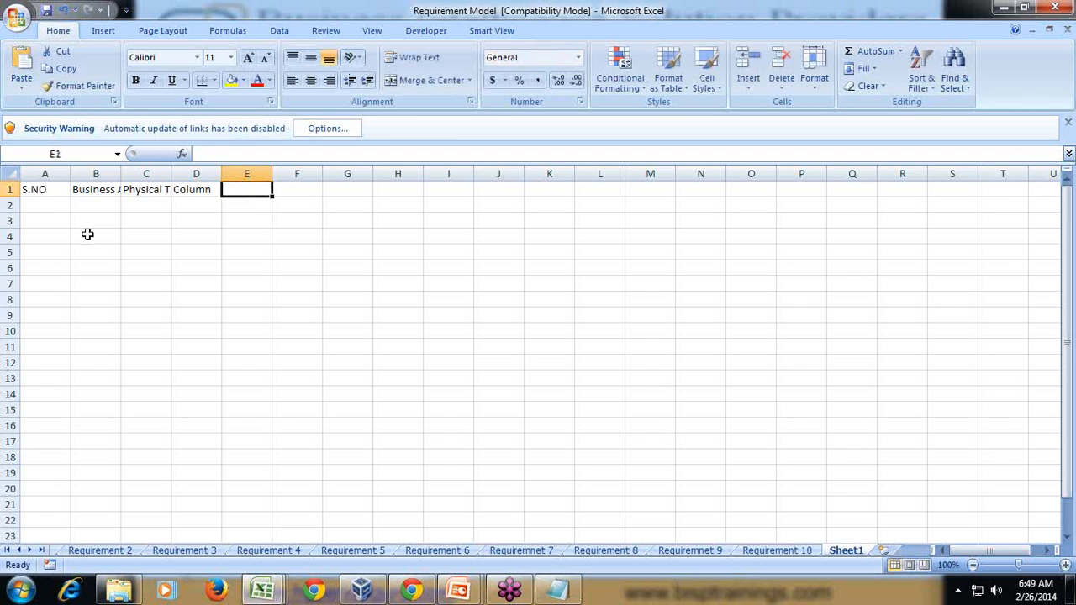
{"action": "type", "text": "Context"}
{"action": "key", "text": "Return"}
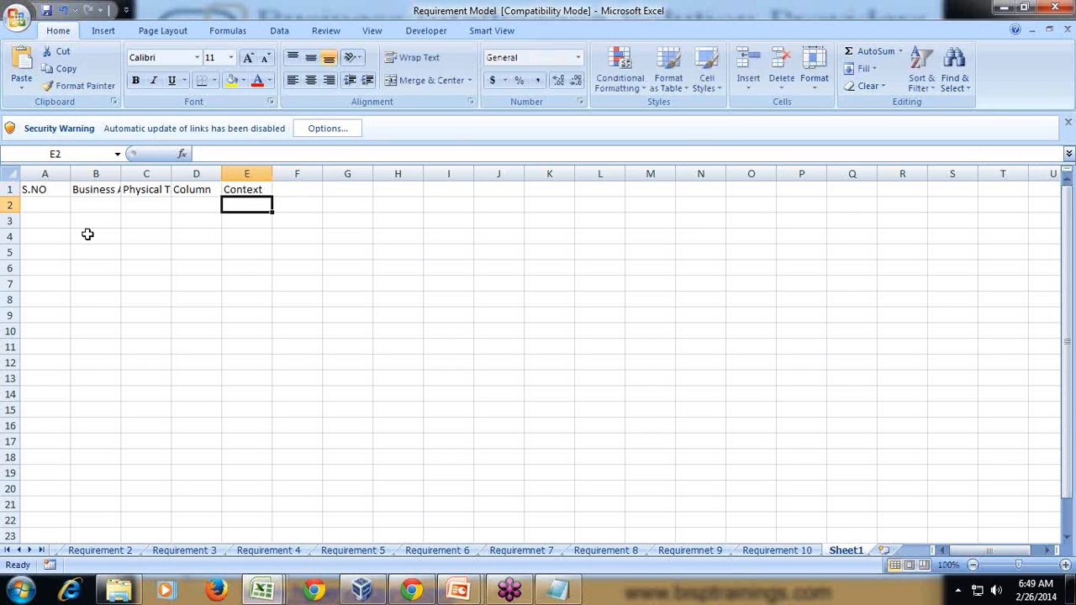
{"action": "double_click", "coordinate": [121, 173]}
Enter Global HR as the business area in B2.
{"action": "left_click", "coordinate": [107, 203]}
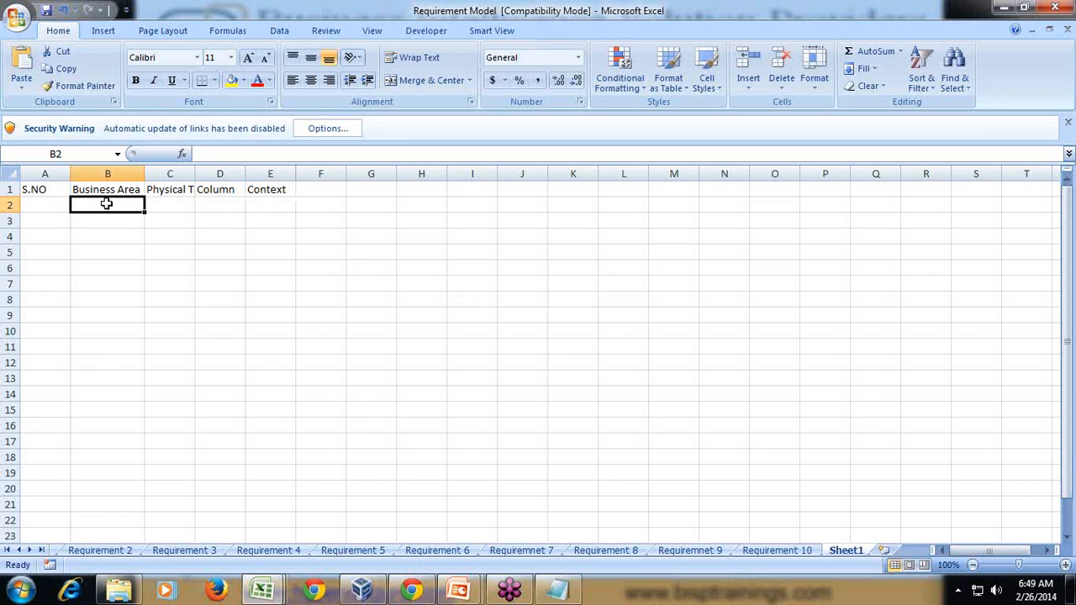
{"action": "type", "text": "Globa"}
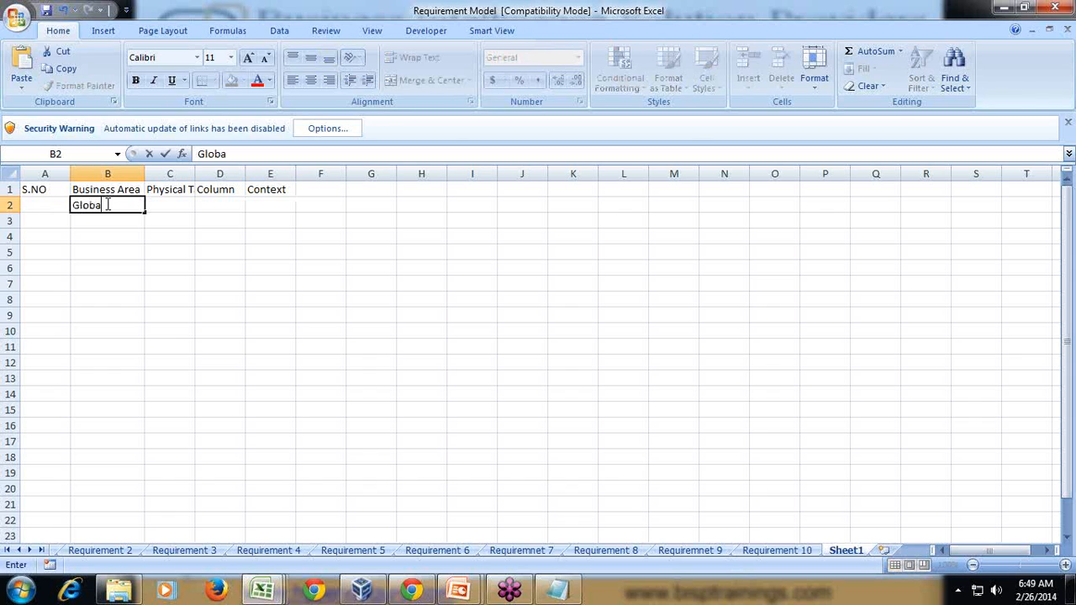
{"action": "key", "text": "Return"}
{"action": "key", "text": "Up"}
{"action": "key", "text": "Right"}
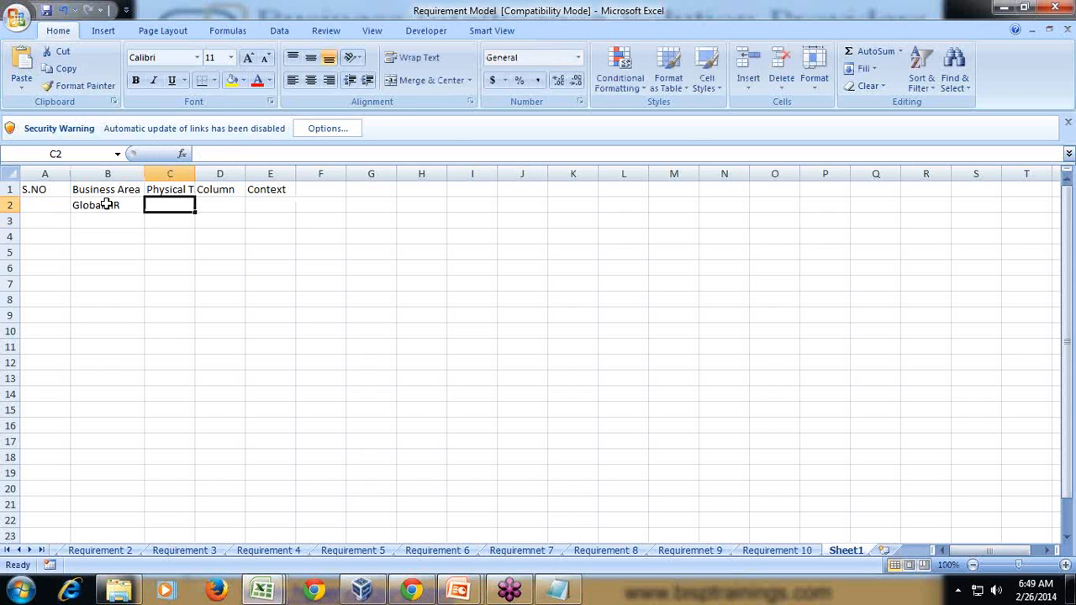
Enter HR_EPM_Personal_DT as the physical table in C2 and fit column C to its contents.
{"action": "double_click", "coordinate": [195, 173]}
{"action": "type", "text": "EMP_"}
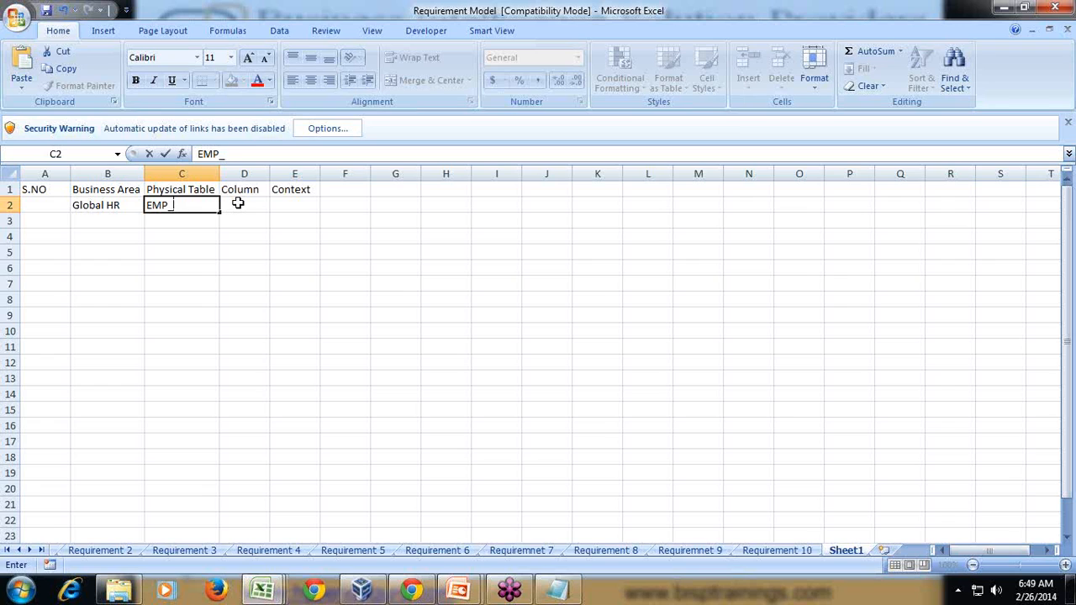
{"action": "key", "text": "BackSpace"}
{"action": "key", "text": "BackSpace"}
{"action": "type", "text": "HR_EPM_Personal_DT"}
{"action": "key", "text": "Return"}
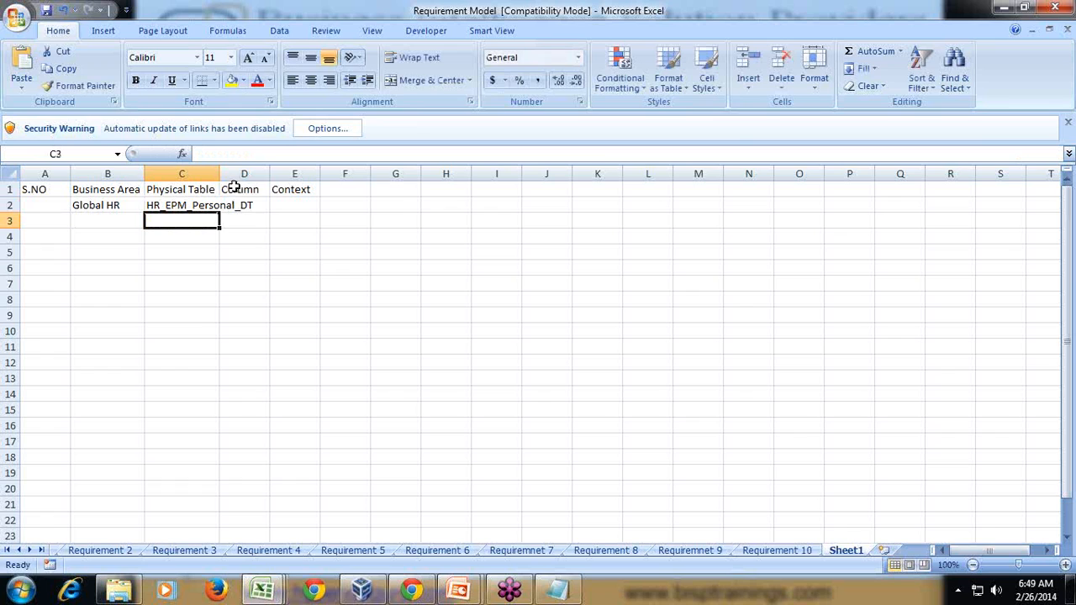
{"action": "double_click", "coordinate": [219, 174]}
{"action": "left_click", "coordinate": [176, 206]}
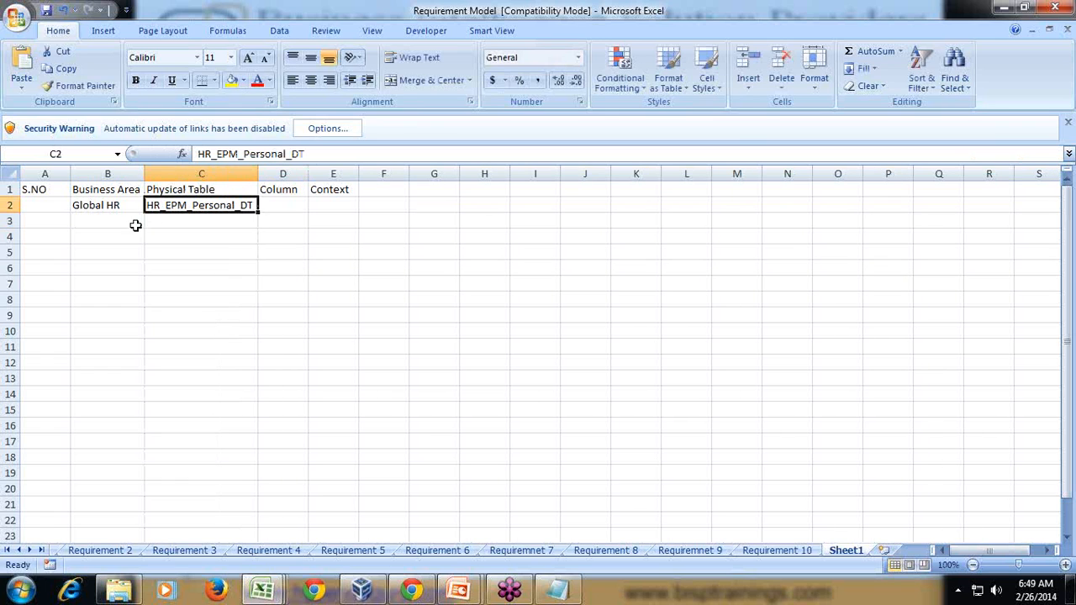
Enter the physical tables HR_Compensation in C3 and HR_Hiring in C4.
{"action": "left_click", "coordinate": [101, 209]}
{"action": "left_click", "coordinate": [102, 220]}
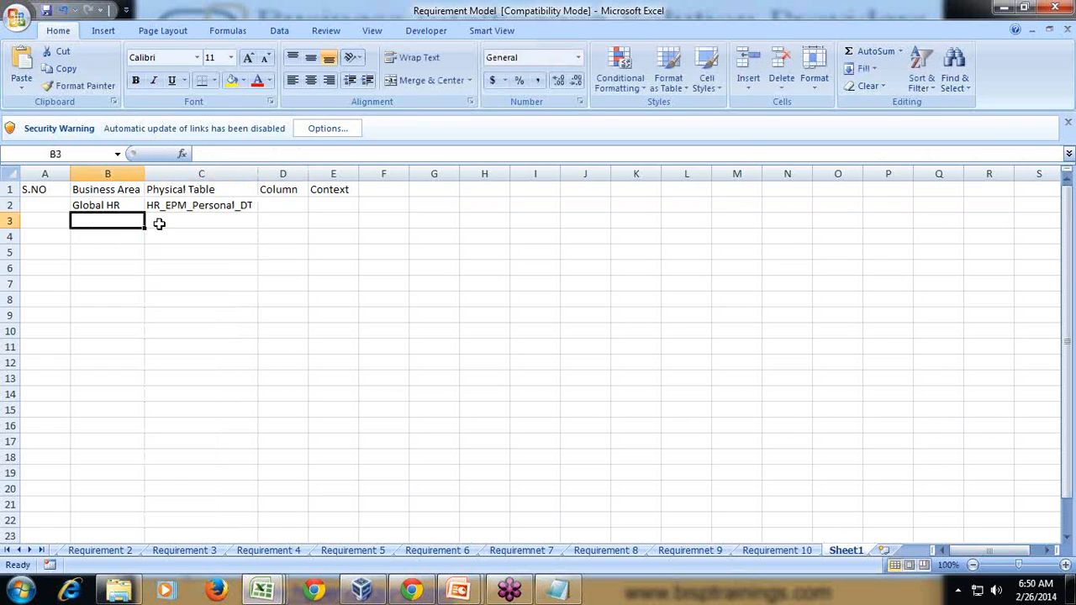
{"action": "left_click", "coordinate": [159, 223]}
{"action": "type", "text": "HR_Compensation"}
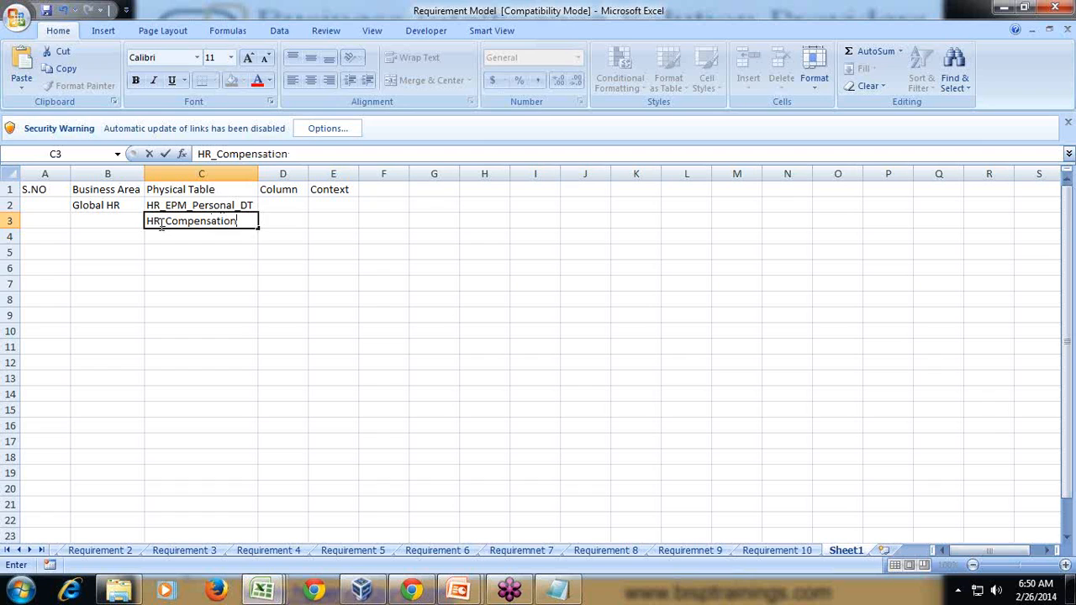
{"action": "key", "text": "Return"}
{"action": "type", "text": "H"}
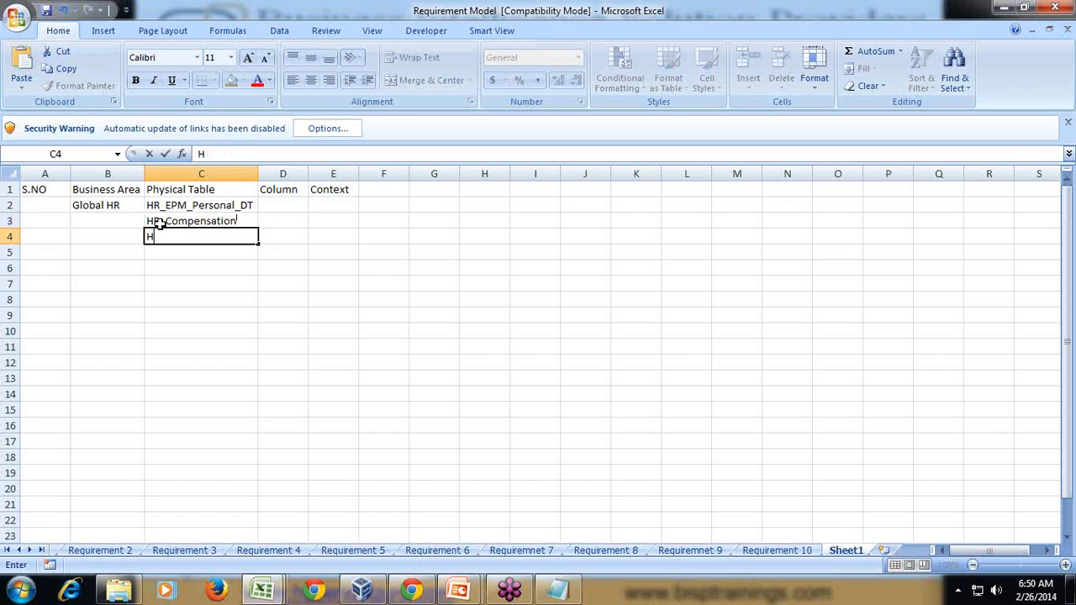
{"action": "type", "text": "T_Hiring"}
{"action": "key", "text": "Return"}
Space out the physical tables by moving HR_Compensation to C9 and HR_Hiring to C17.
{"action": "left_click_drag", "start_coordinate": [163, 221], "coordinate": [187, 318]}
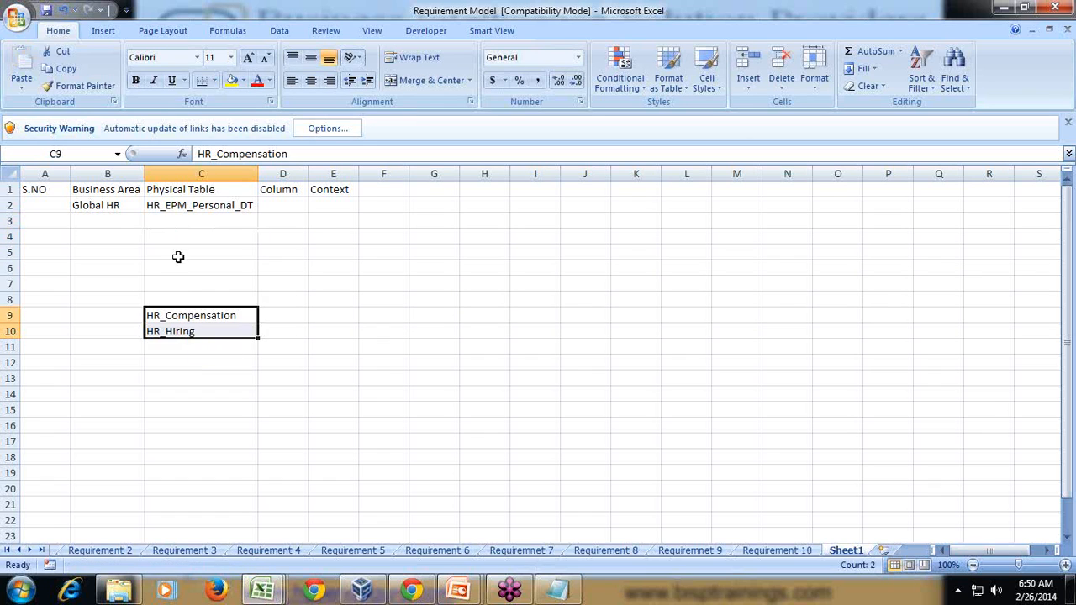
{"action": "left_click", "coordinate": [95, 207]}
{"action": "left_click", "coordinate": [151, 205]}
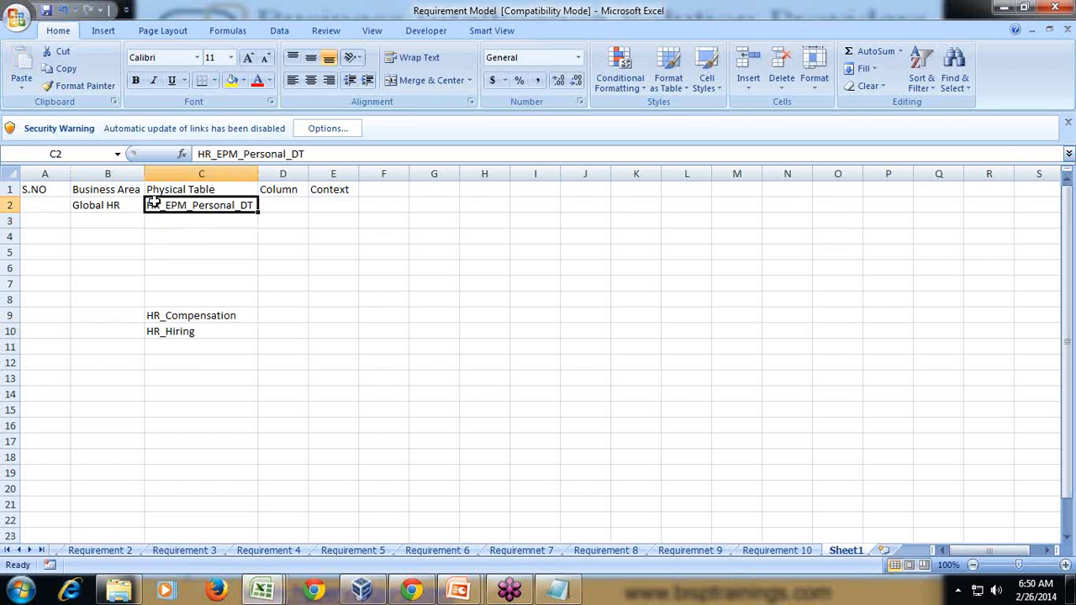
{"action": "left_click", "coordinate": [272, 206]}
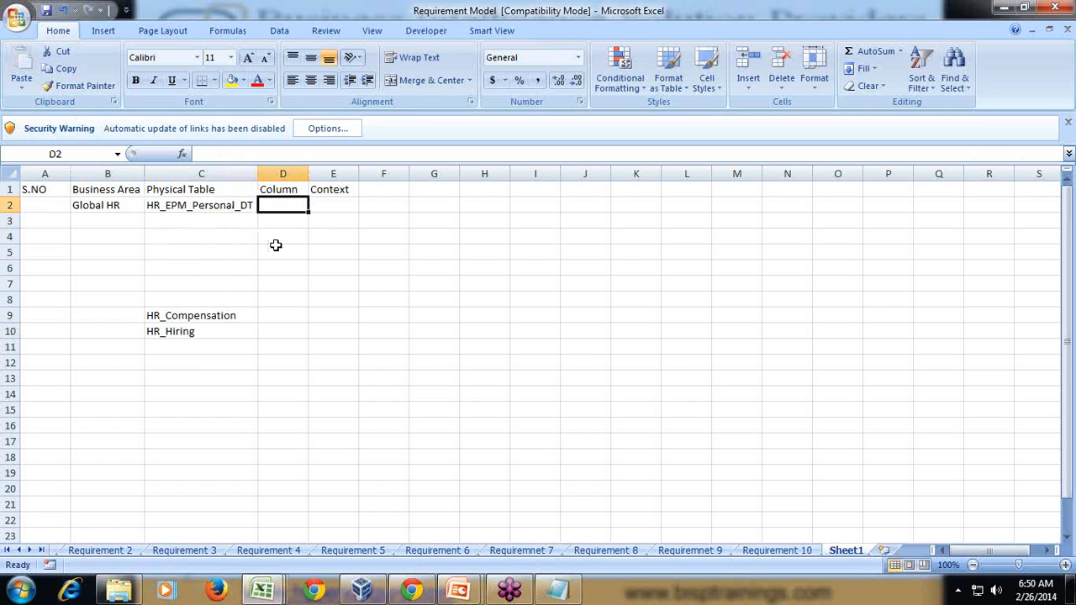
{"action": "left_click", "coordinate": [217, 326]}
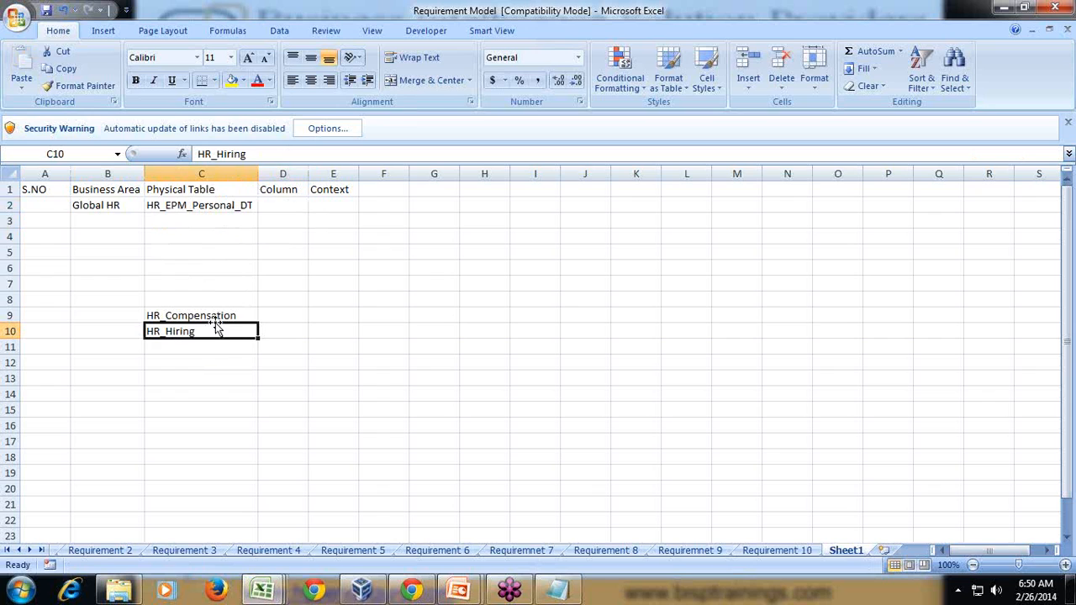
{"action": "left_click_drag", "start_coordinate": [219, 337], "coordinate": [219, 442]}
Enter EPM+FM_Parent as the column name in D2 and fit column D to its contents.
{"action": "left_click", "coordinate": [282, 207]}
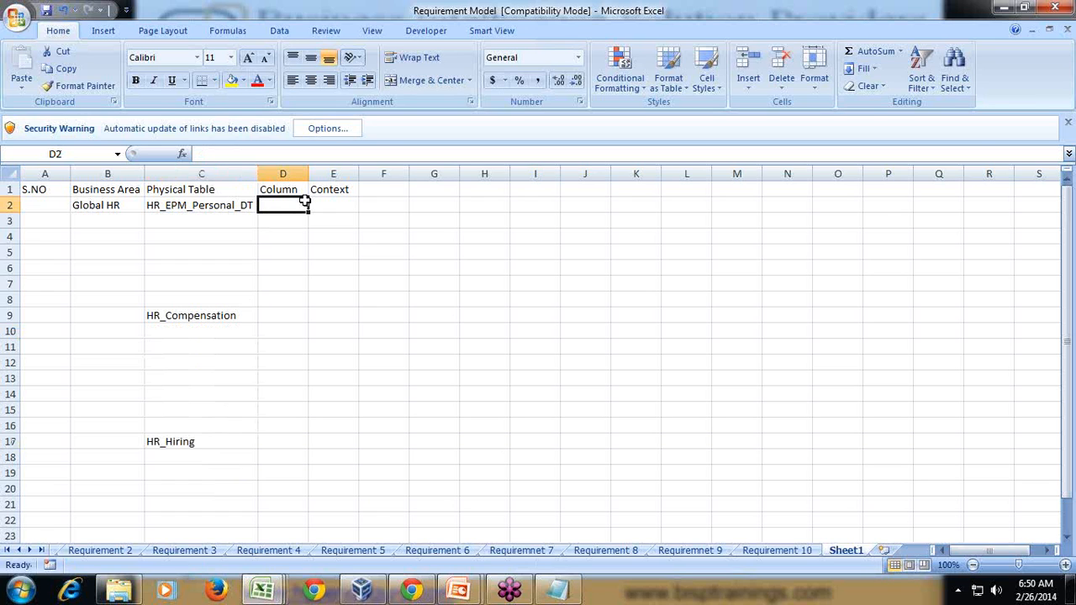
{"action": "type", "text": "EPM"}
{"action": "type", "text": "+PM"}
{"action": "type", "text": "_Parent"}
{"action": "key", "text": "Return"}
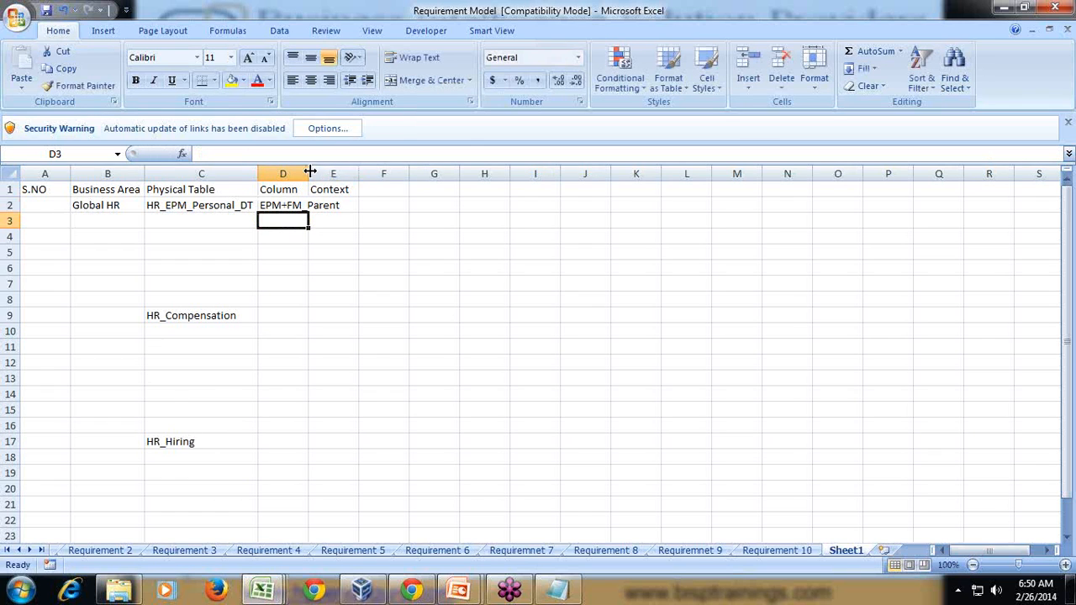
{"action": "double_click", "coordinate": [308, 174]}
Correct the column name in D2 to EPM_FM_Parent.
{"action": "key", "text": "Up"}
{"action": "left_click", "coordinate": [223, 154]}
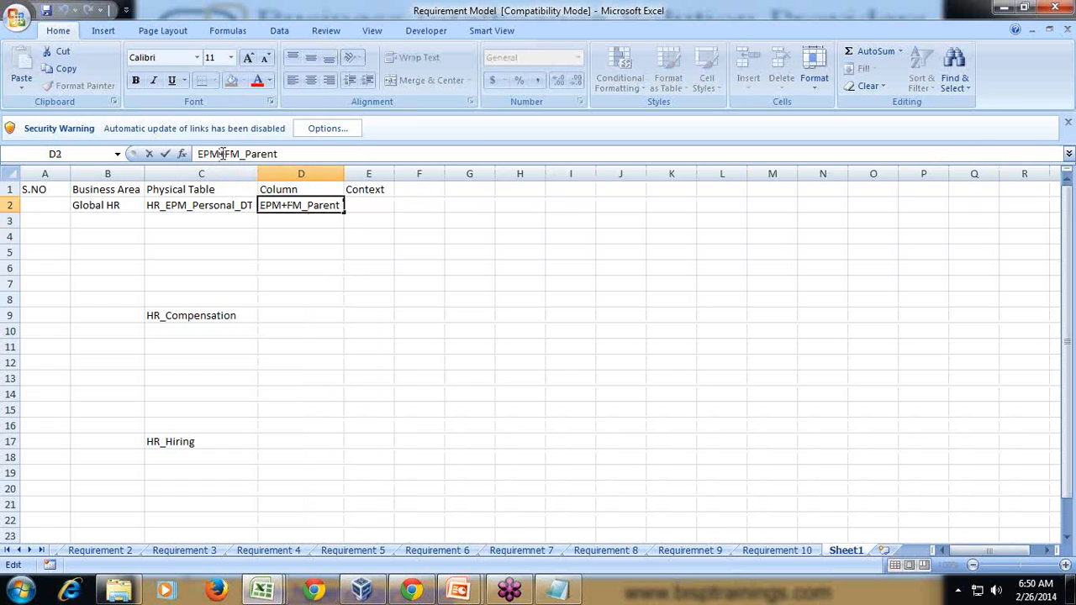
{"action": "key", "text": "BackSpace"}
{"action": "type", "text": "_"}
{"action": "key", "text": "Return"}
{"action": "key", "text": "Up"}
{"action": "key", "text": "Right"}
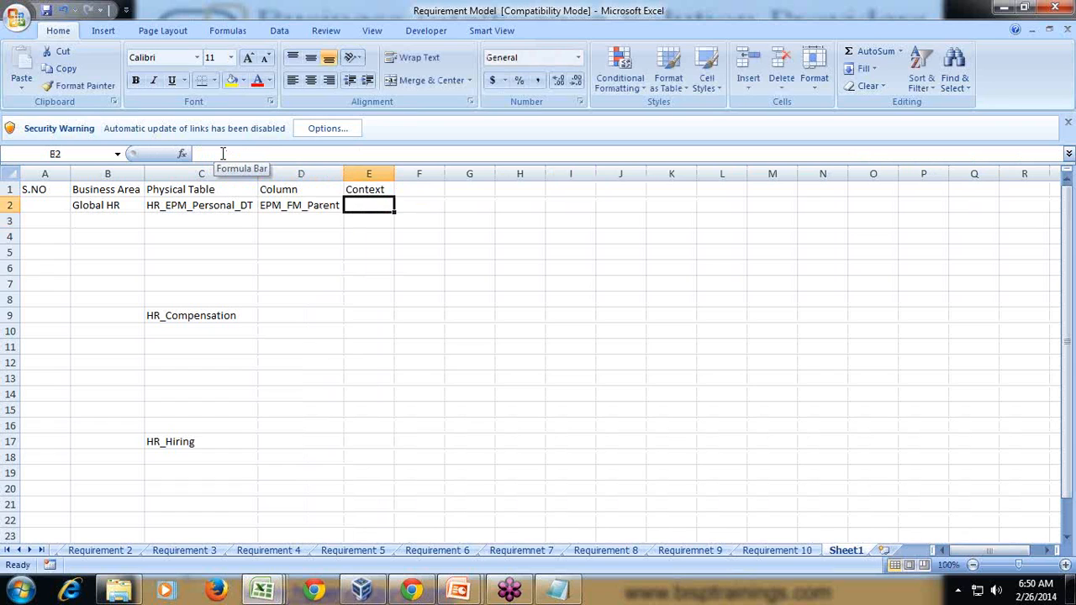
Shade the header cells A1:E1 with a grey fill.
{"action": "left_click_drag", "start_coordinate": [355, 187], "coordinate": [38, 178]}
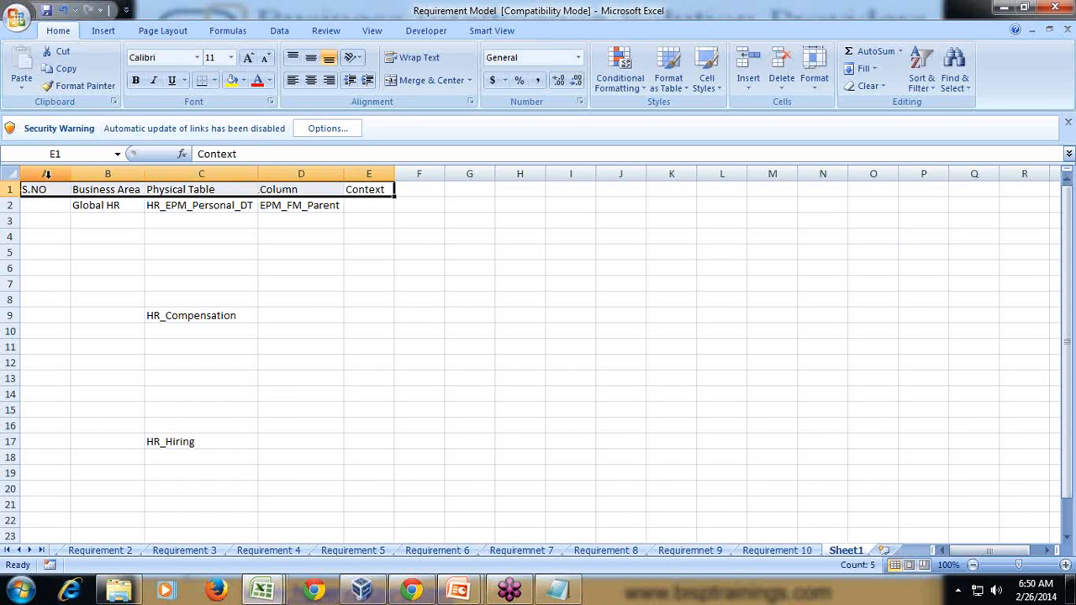
{"action": "left_click", "coordinate": [244, 87]}
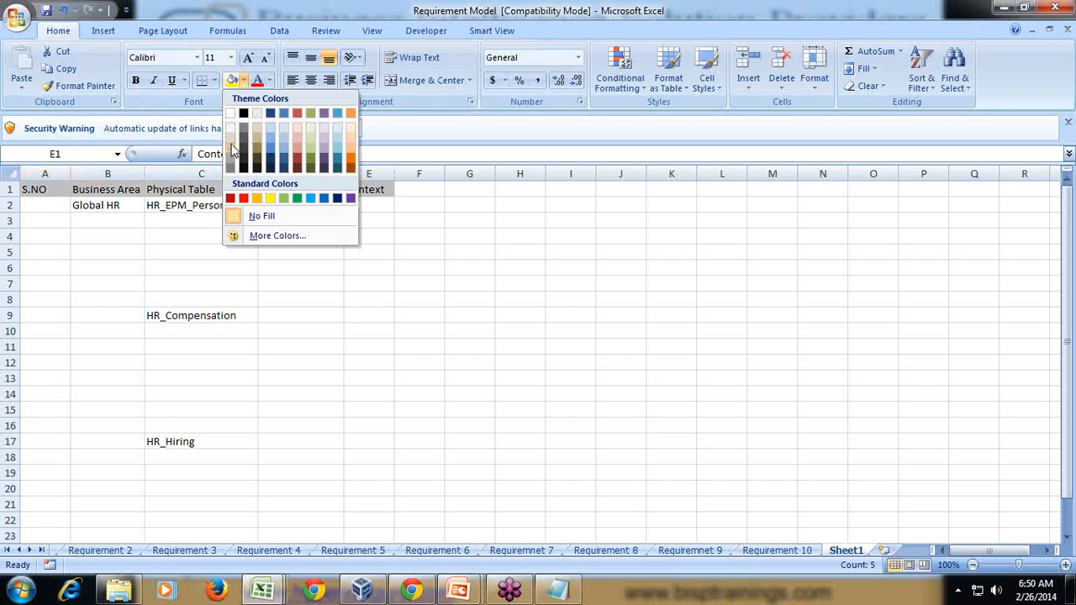
{"action": "left_click", "coordinate": [319, 173]}
Enter Employee Personal Details as the context in E2 and widen column E to fit the text.
{"action": "key", "text": "Down"}
{"action": "left_click_drag", "start_coordinate": [393, 173], "coordinate": [451, 173]}
{"action": "type", "text": "Employee"}
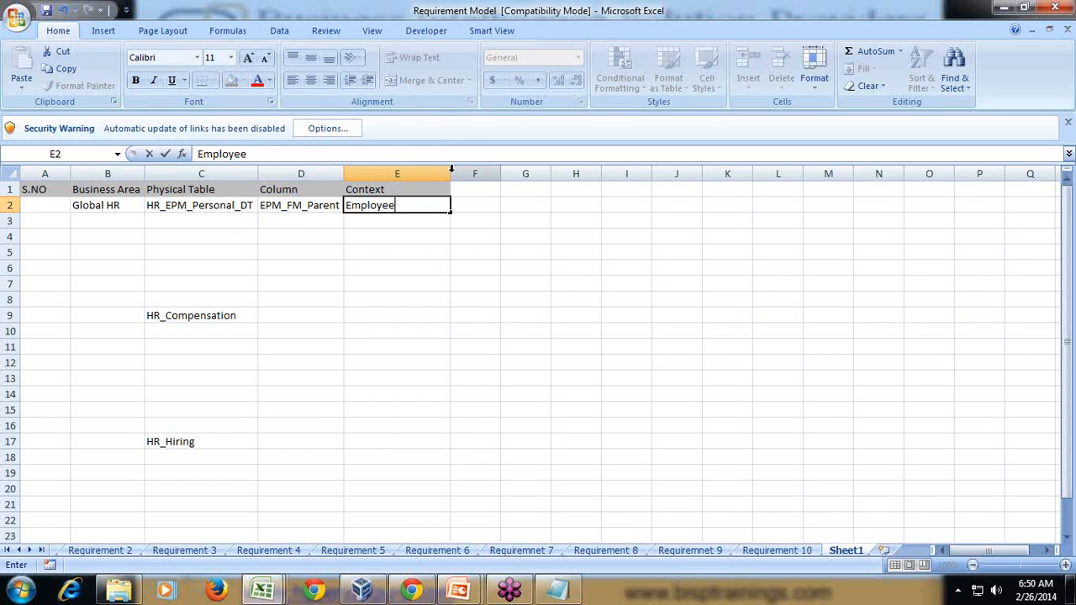
{"action": "type", "text": " Persoanal Details"}
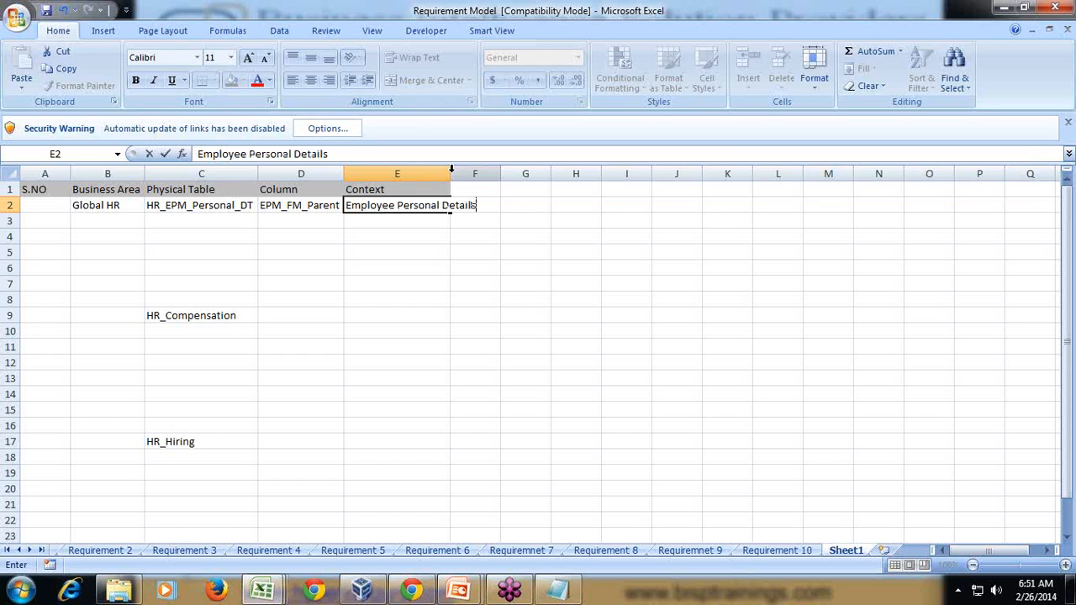
{"action": "left_click", "coordinate": [475, 185]}
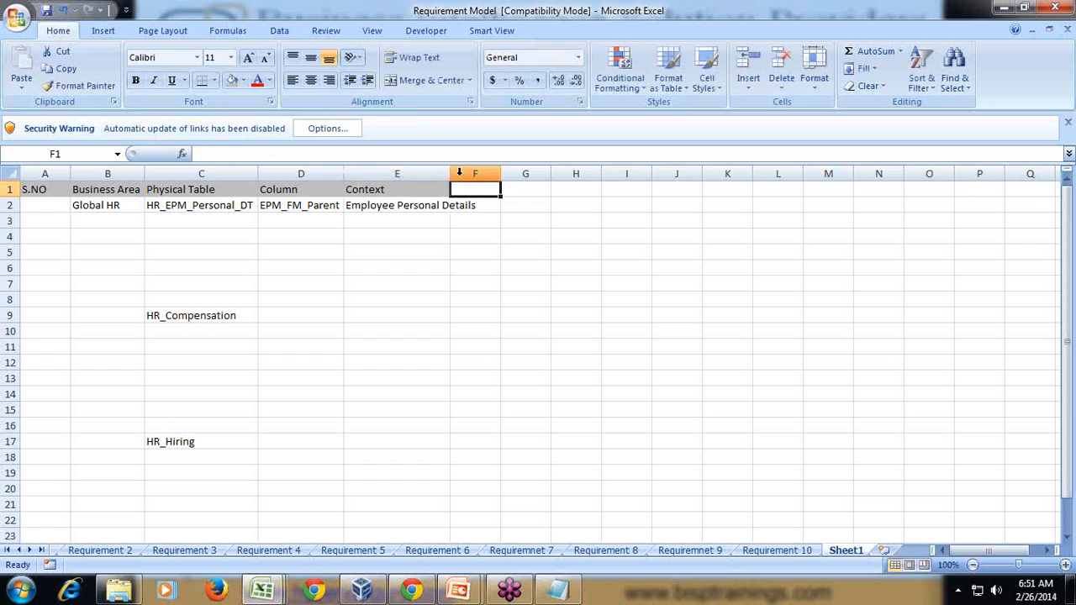
{"action": "left_click_drag", "start_coordinate": [450, 173], "coordinate": [508, 179]}
Add a Security heading in G1 and enter GHR, HR_Personal beneath it in G2.
{"action": "left_click", "coordinate": [574, 188]}
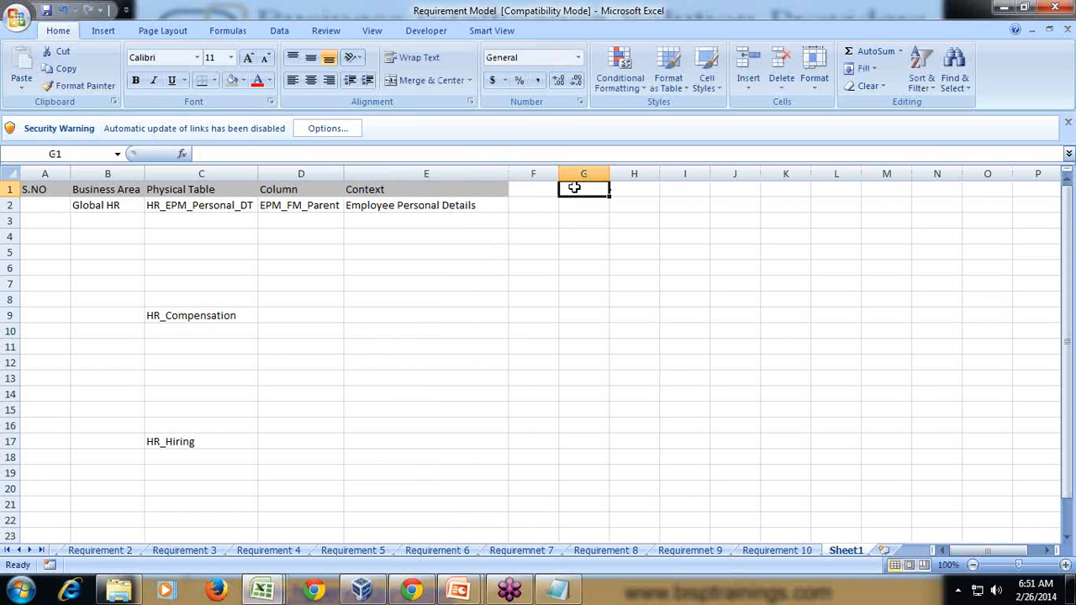
{"action": "type", "text": "Security"}
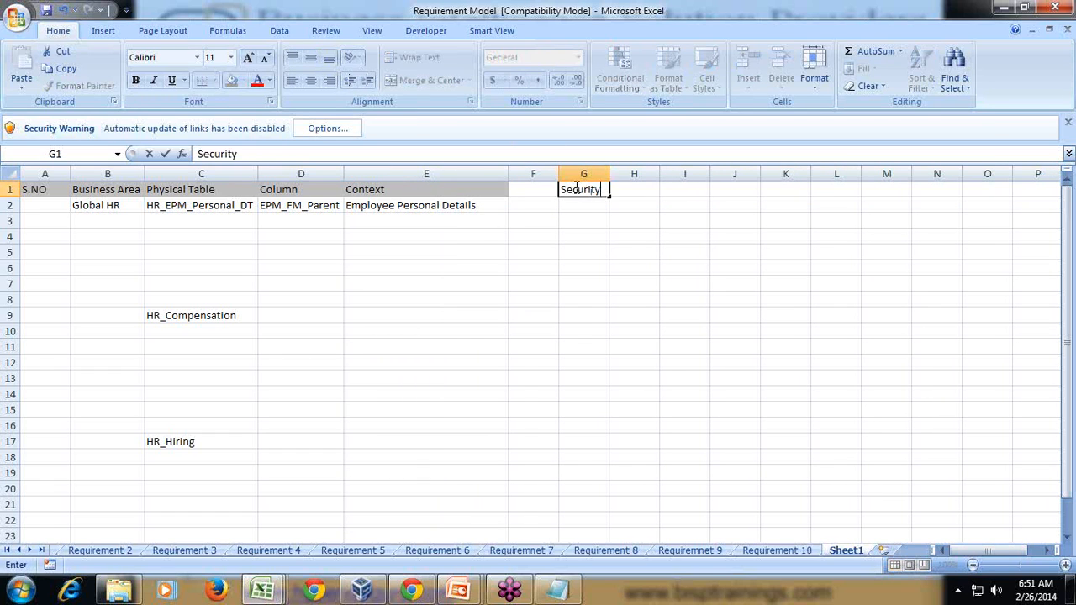
{"action": "key", "text": "Return"}
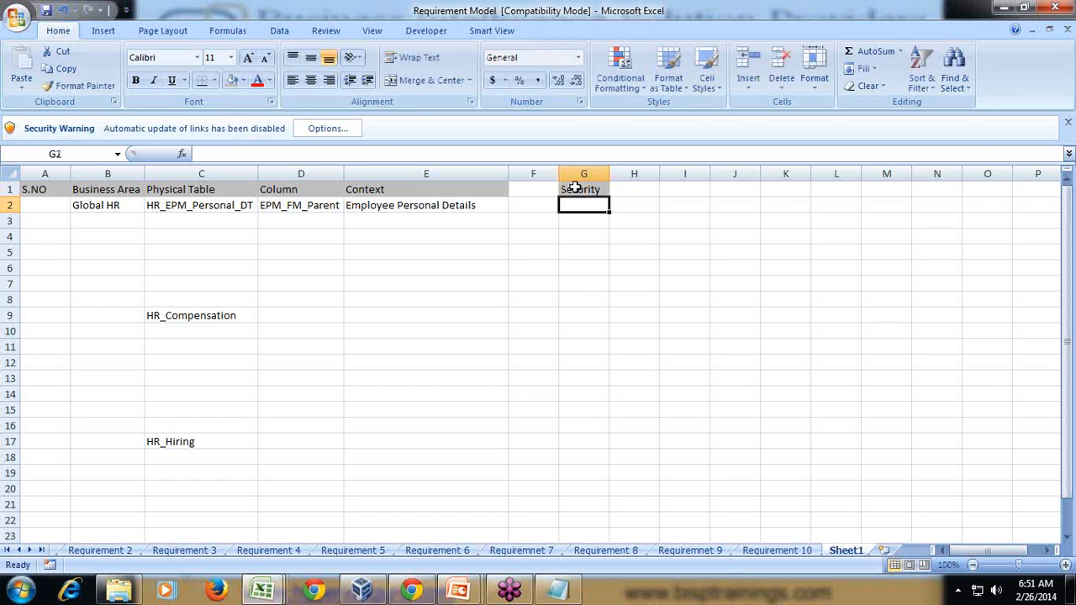
{"action": "type", "text": "GHR"}
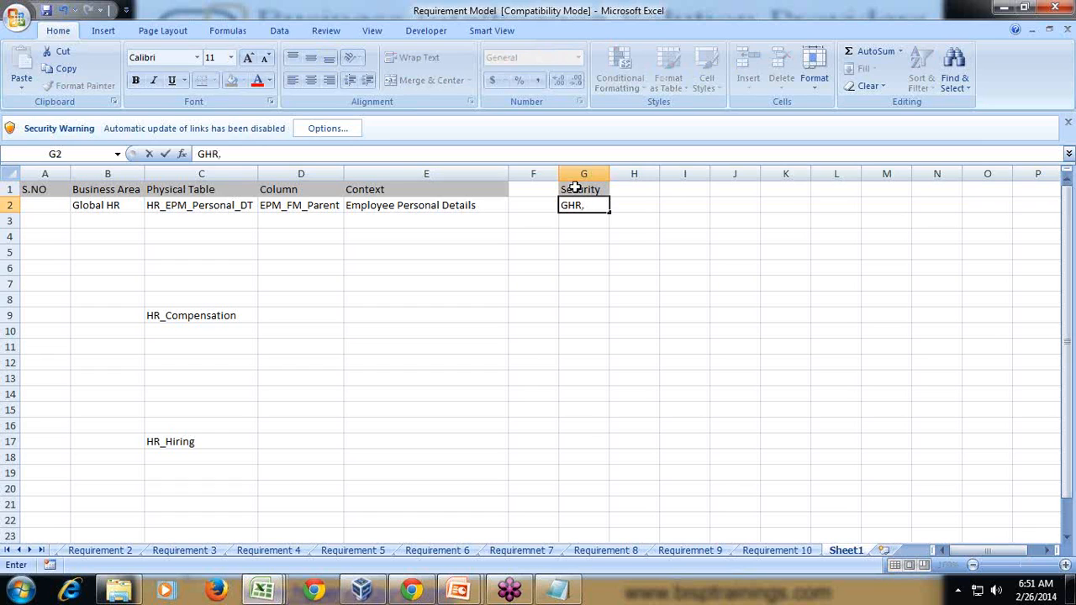
{"action": "type", "text": ", HR_Personal"}
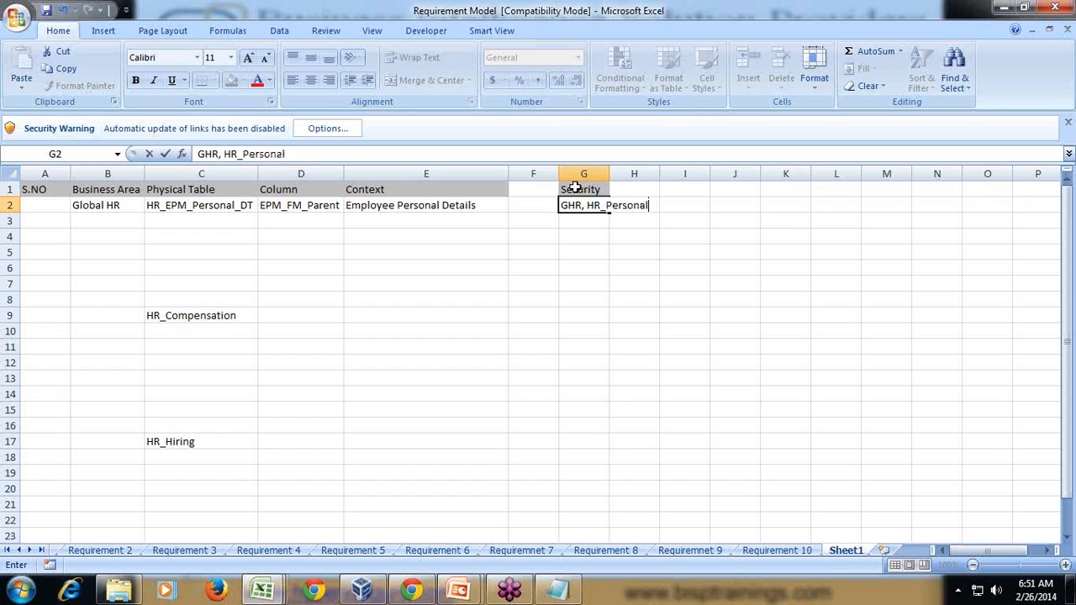
{"action": "key", "text": "Return"}
Add a Business heading in F1, between the Context and Security columns.
{"action": "left_click", "coordinate": [574, 188]}
{"action": "key", "text": "Left"}
{"action": "type", "text": "B"}
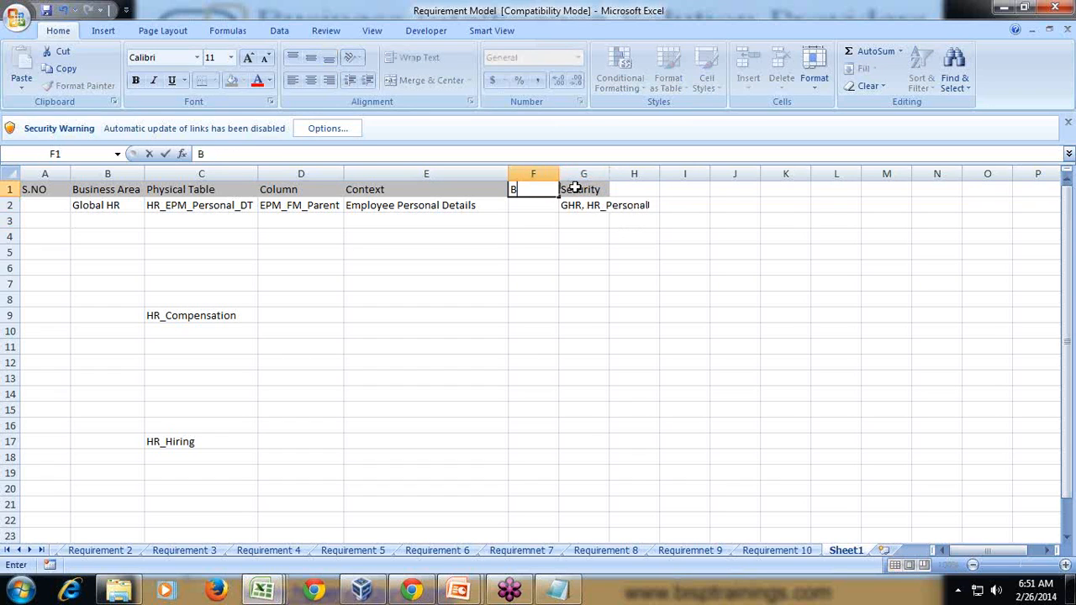
{"action": "type", "text": "usiness"}
{"action": "key", "text": "Return"}
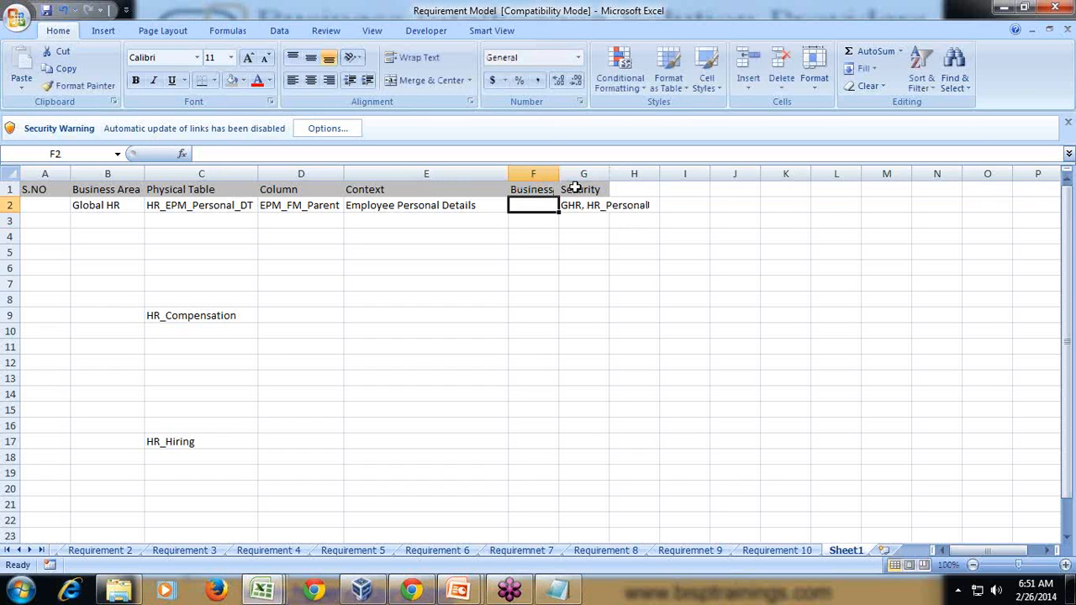
Enter the description This column contain Emp parent details in F2 and widen columns F and G to show their text.
{"action": "type", "text": "This colu"}
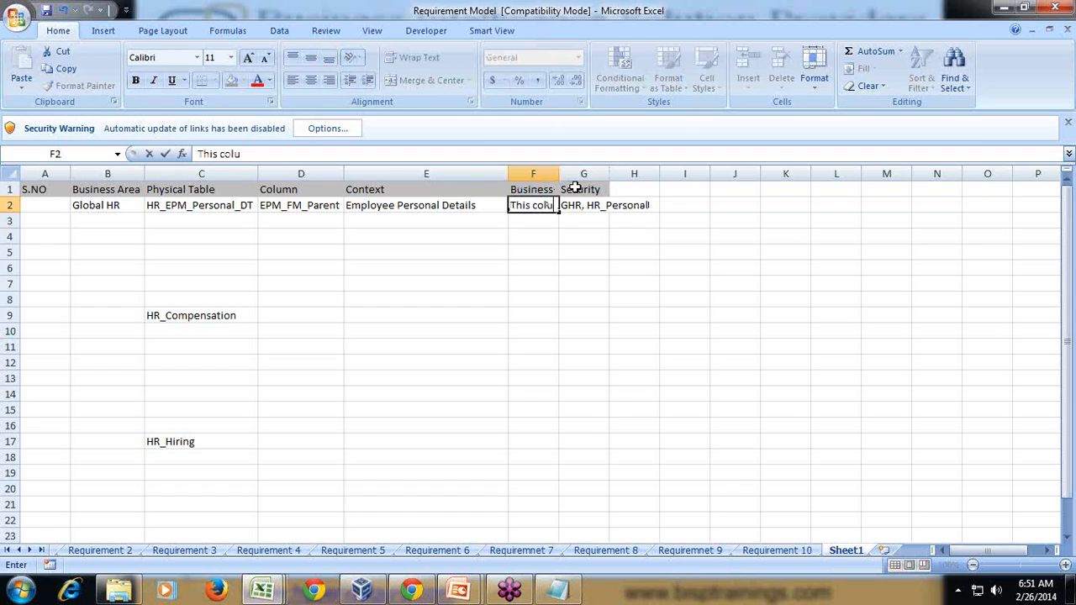
{"action": "type", "text": "mn containtp"}
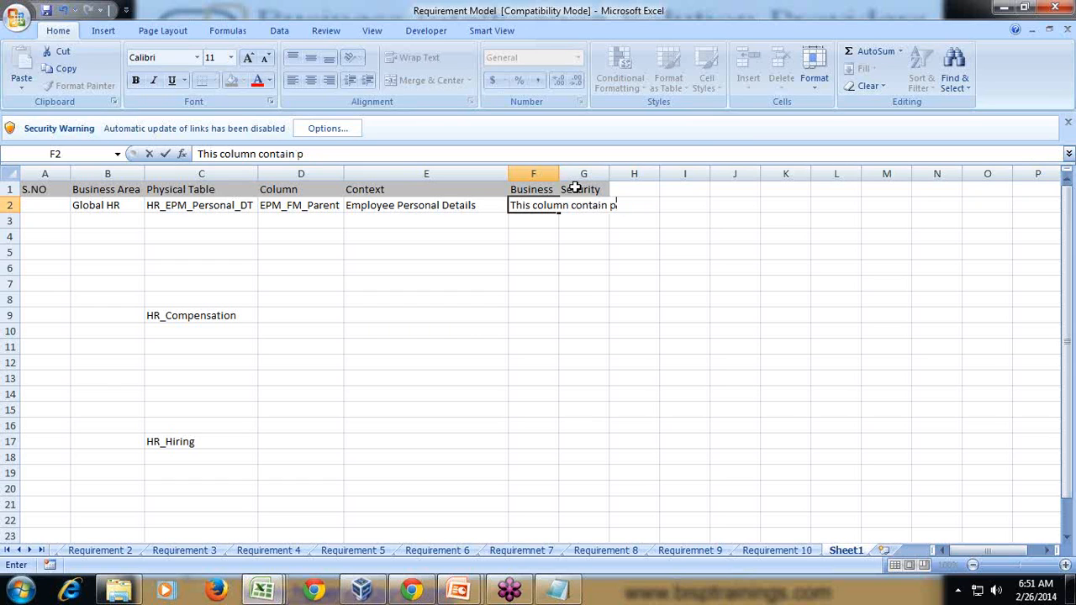
{"action": "type", "text": "erp"}
{"action": "key", "text": "BackSpace"}
{"action": "type", "text": "mp parent details"}
{"action": "key", "text": "Return"}
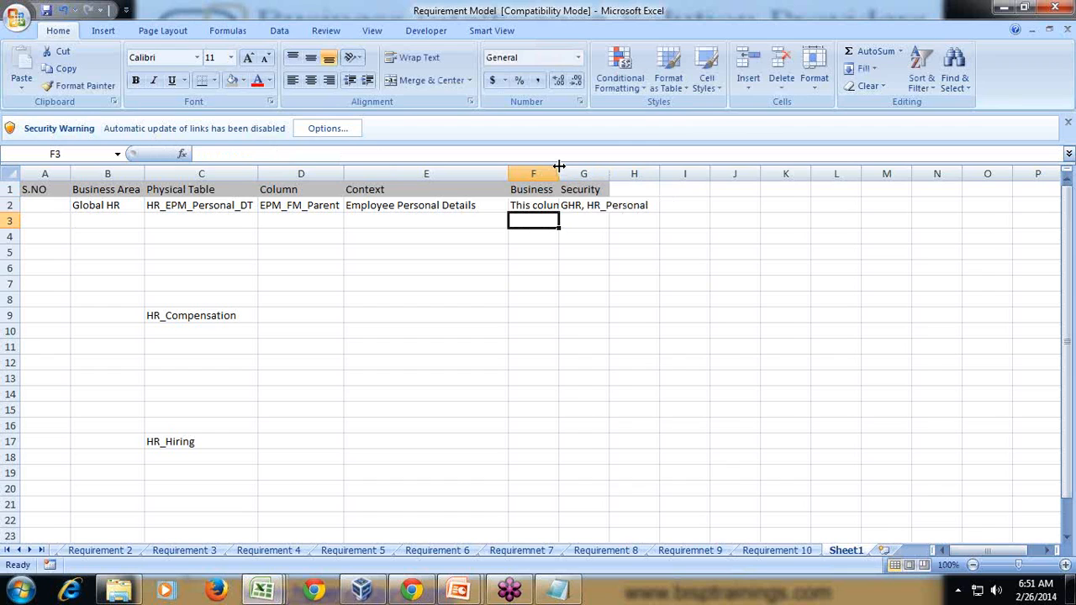
{"action": "double_click", "coordinate": [558, 170]}
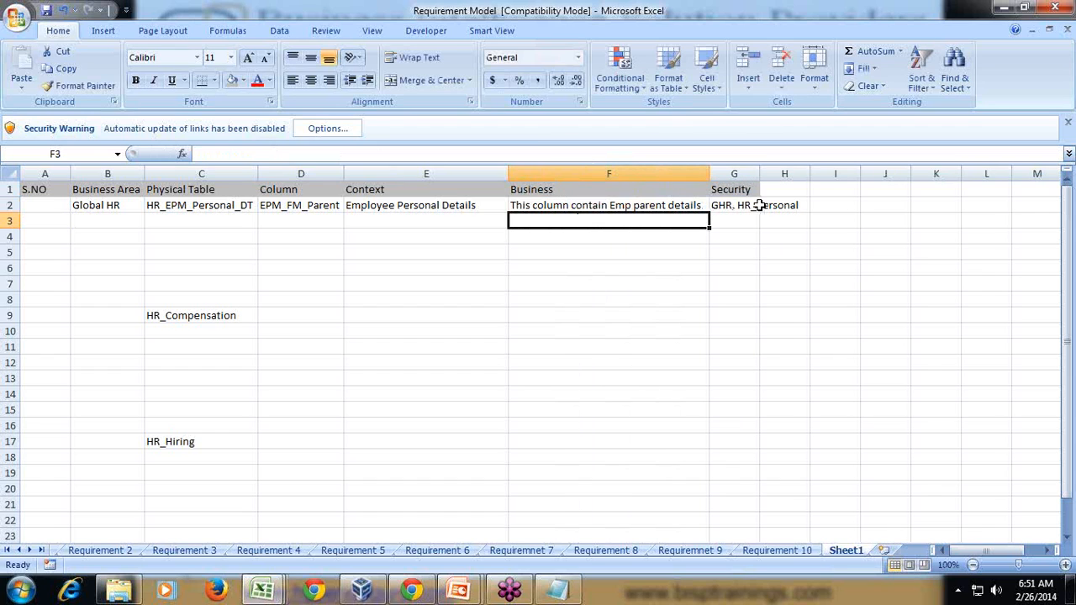
{"action": "left_click_drag", "start_coordinate": [761, 170], "coordinate": [815, 171]}
{"action": "left_click", "coordinate": [310, 238]}
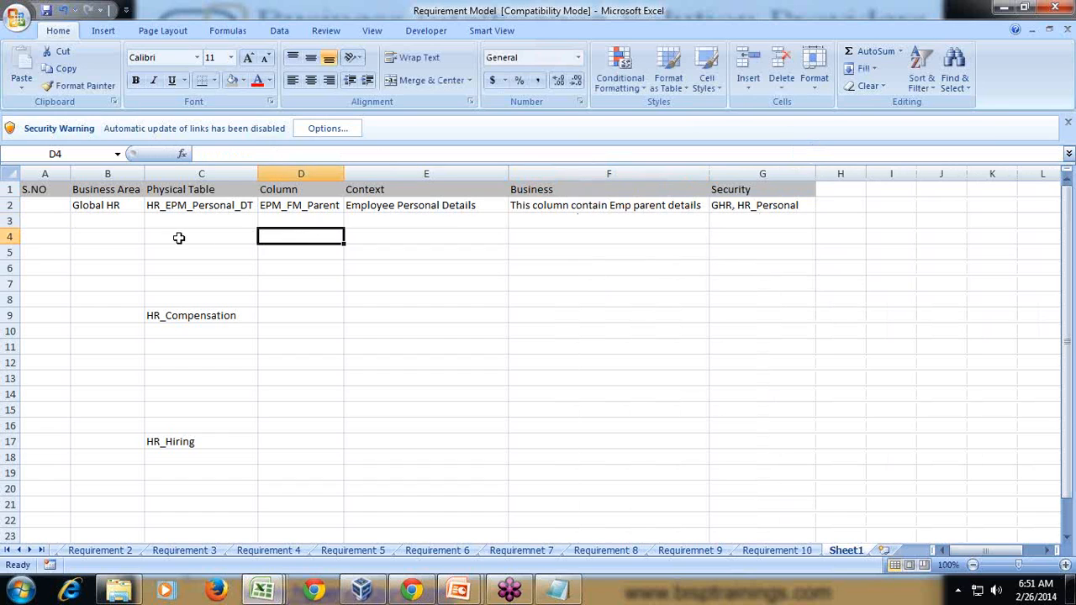
{"action": "left_click", "coordinate": [101, 231]}
{"action": "left_click", "coordinate": [101, 256]}
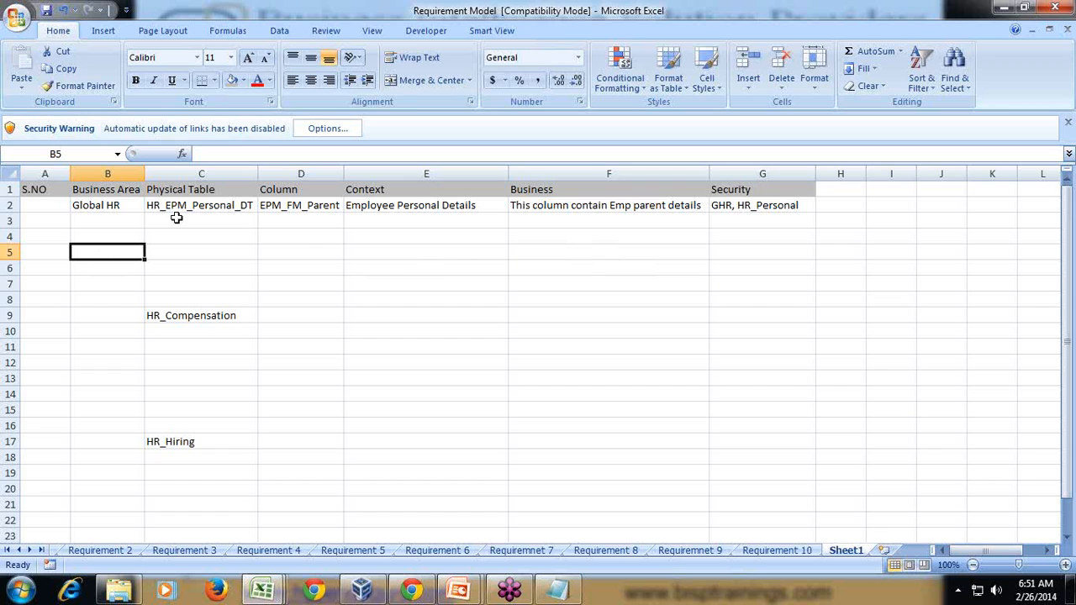
{"action": "left_click", "coordinate": [118, 216]}
{"action": "left_click", "coordinate": [172, 206]}
{"action": "left_click", "coordinate": [181, 316]}
{"action": "left_click", "coordinate": [183, 396]}
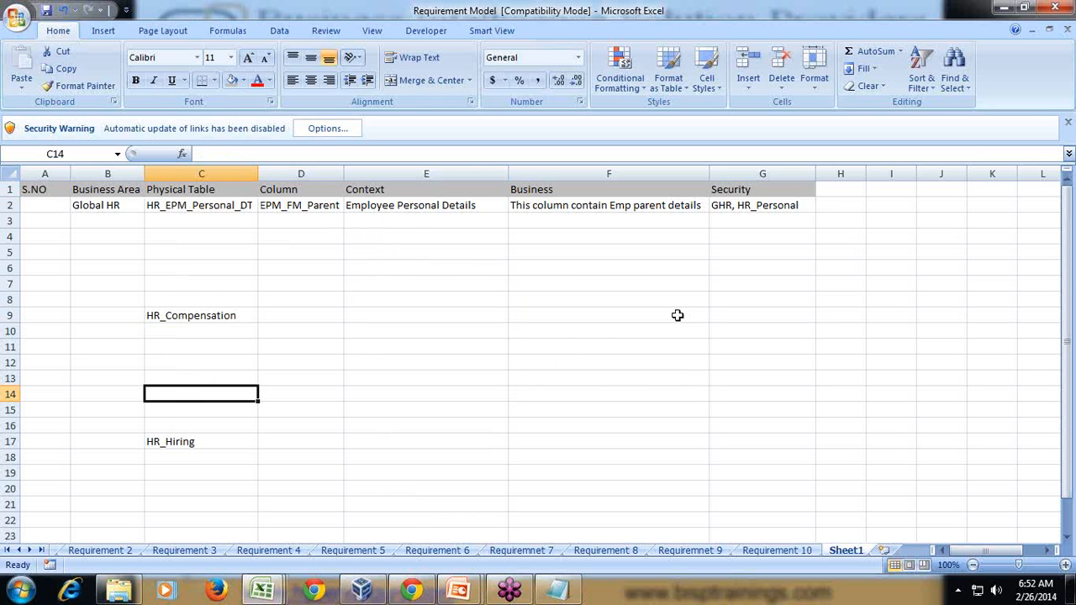
Switch to Framework Manager in the virtual machine and select BRANCH_CODE in the BRANCH query subject of the gosales namespace.
{"action": "left_click", "coordinate": [362, 591]}
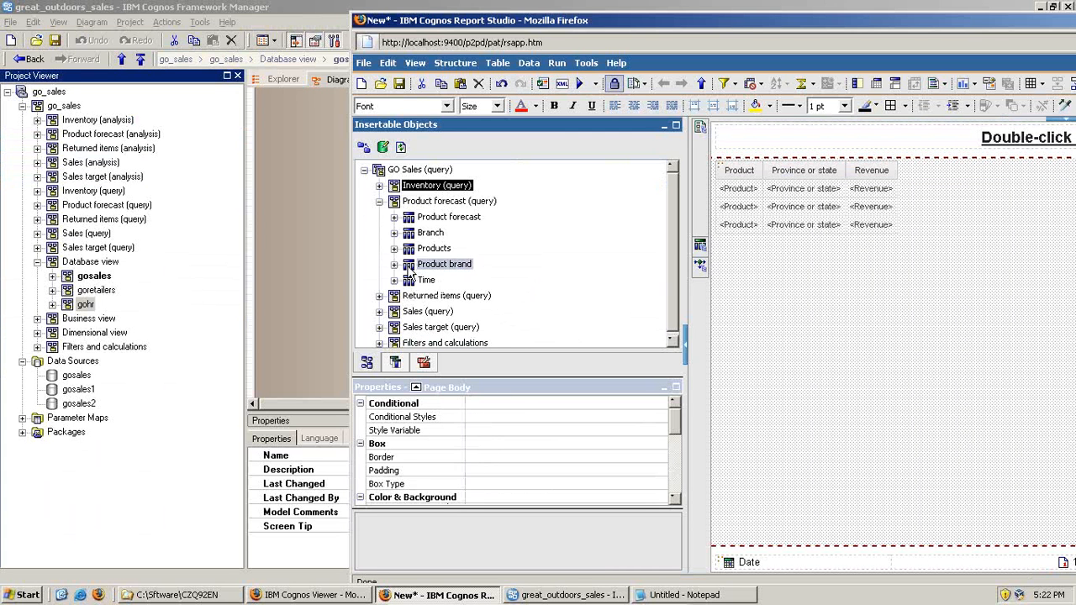
{"action": "left_click", "coordinate": [185, 160]}
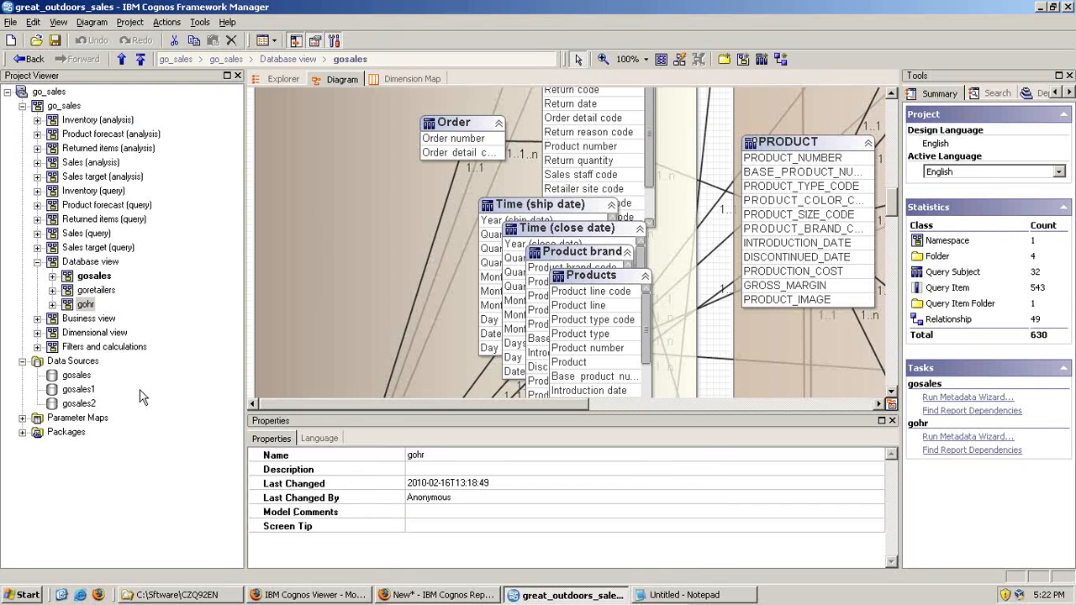
{"action": "left_click", "coordinate": [52, 276]}
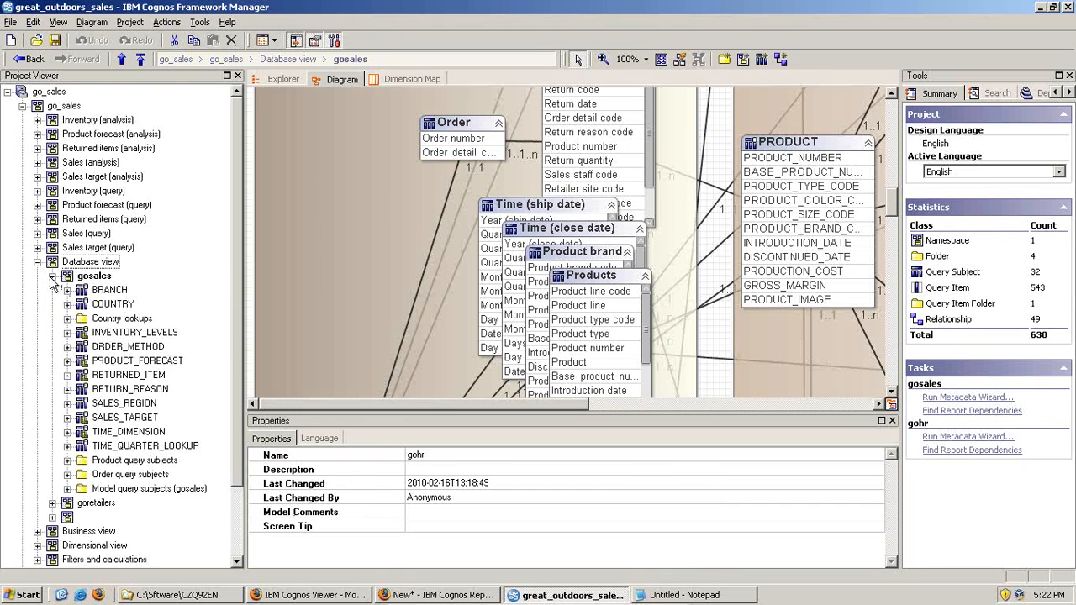
{"action": "left_click", "coordinate": [67, 289]}
{"action": "left_click", "coordinate": [117, 308]}
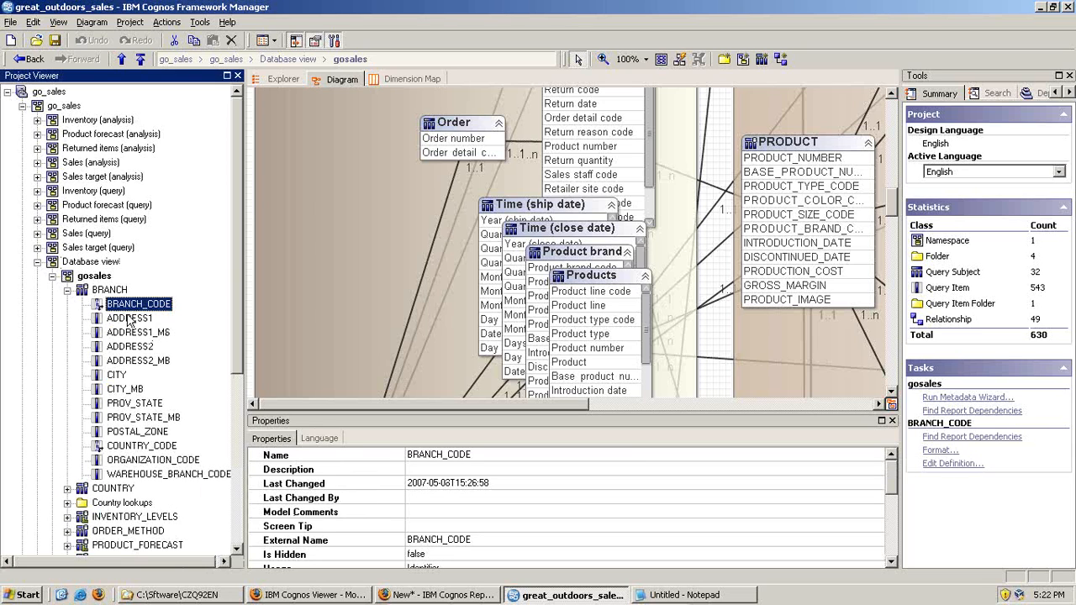
Enlarge the properties area, review all of BRANCH_CODE's properties, and open its Description for editing.
{"action": "left_click_drag", "start_coordinate": [613, 412], "coordinate": [600, 331]}
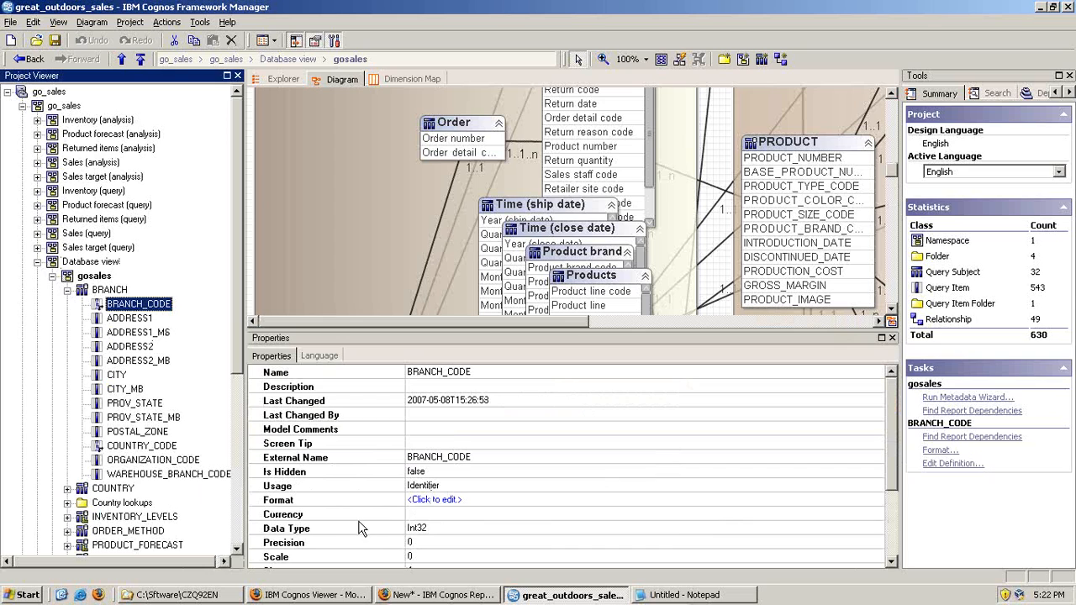
{"action": "left_click_drag", "start_coordinate": [887, 422], "coordinate": [885, 499]}
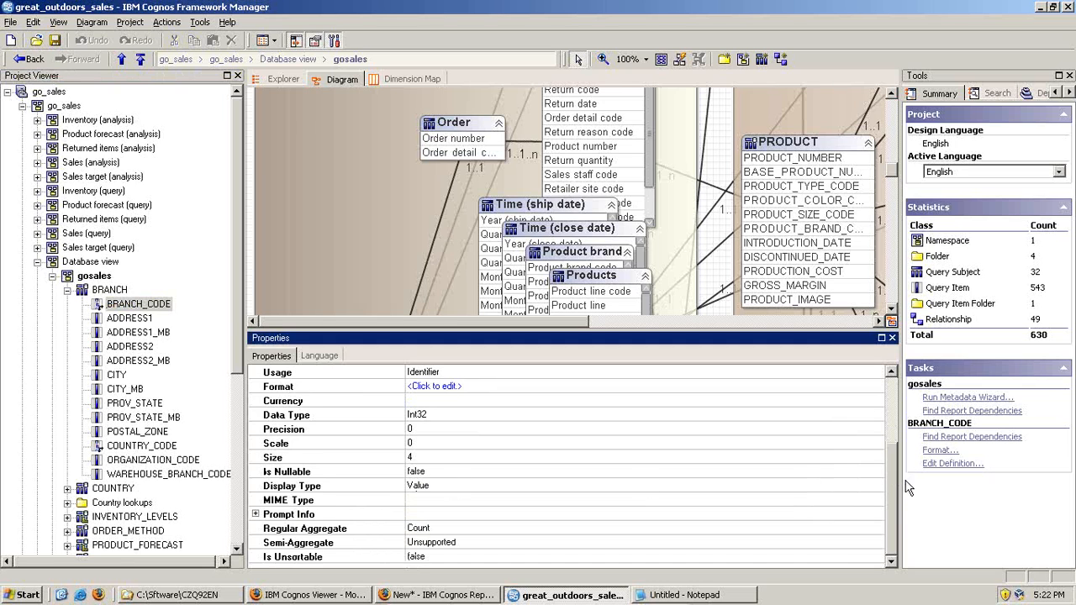
{"action": "left_click_drag", "start_coordinate": [898, 490], "coordinate": [897, 417]}
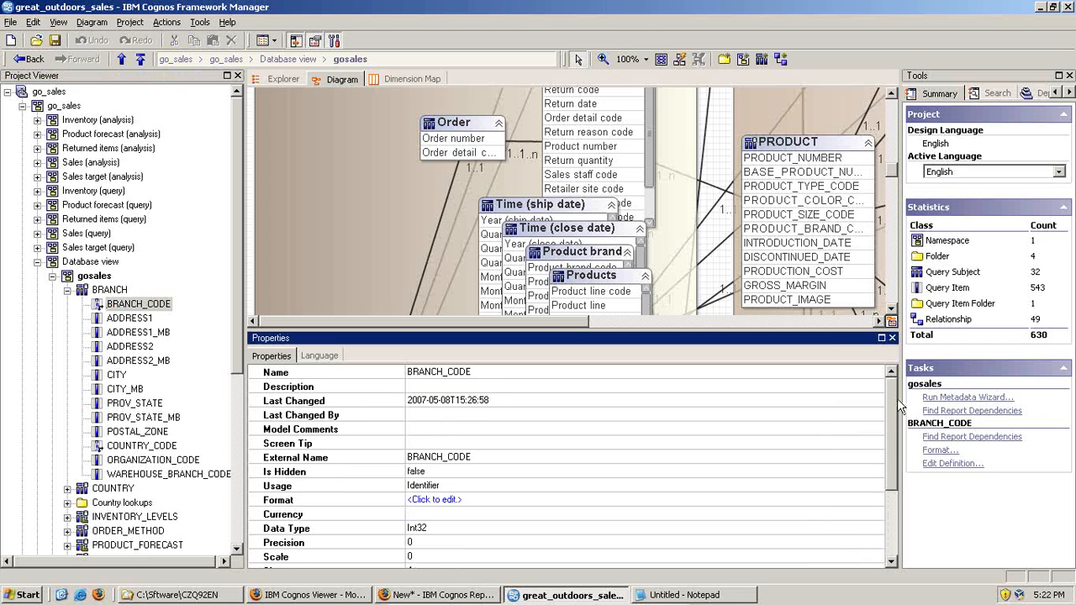
{"action": "left_click", "coordinate": [434, 386]}
Switch to the PowerPoint slide What is Metadata? and underline Tables, Catalog Information and Indexes in red ink.
{"action": "mouse_move", "coordinate": [620, 603]}
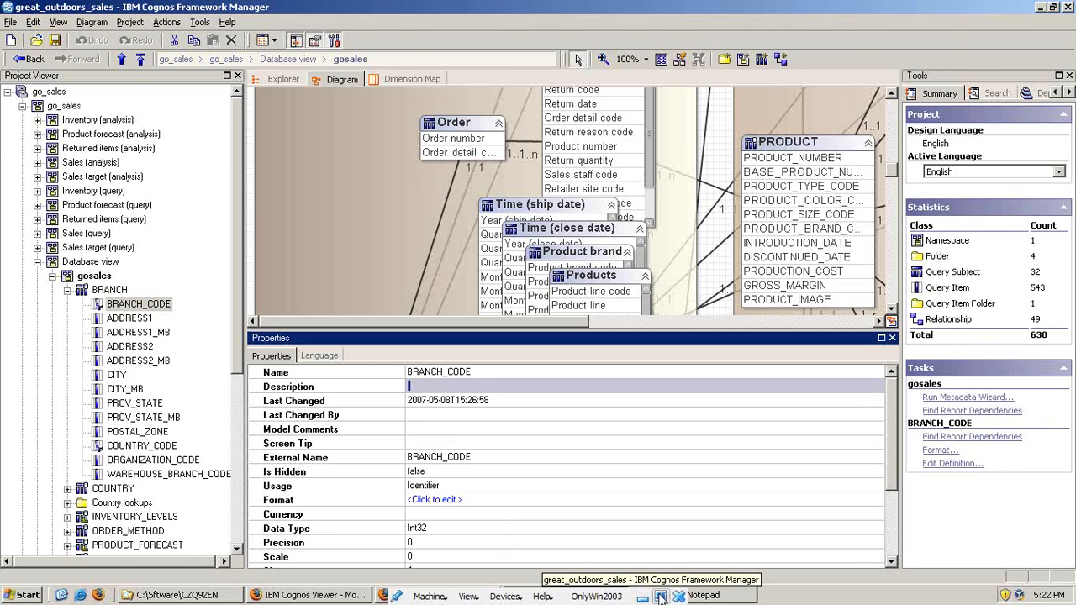
{"action": "left_click", "coordinate": [661, 595]}
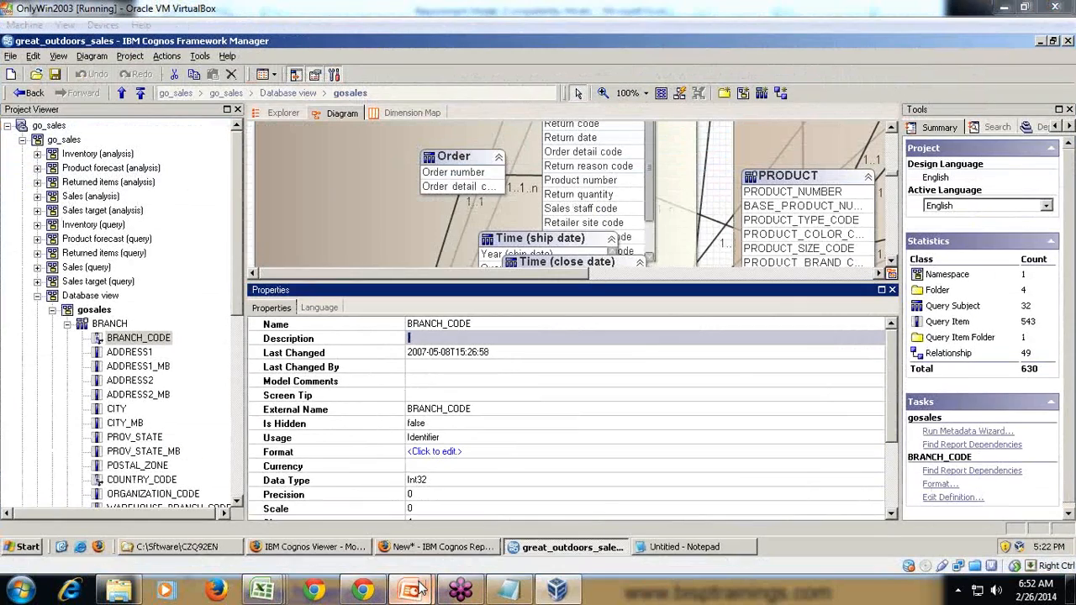
{"action": "left_click", "coordinate": [427, 592]}
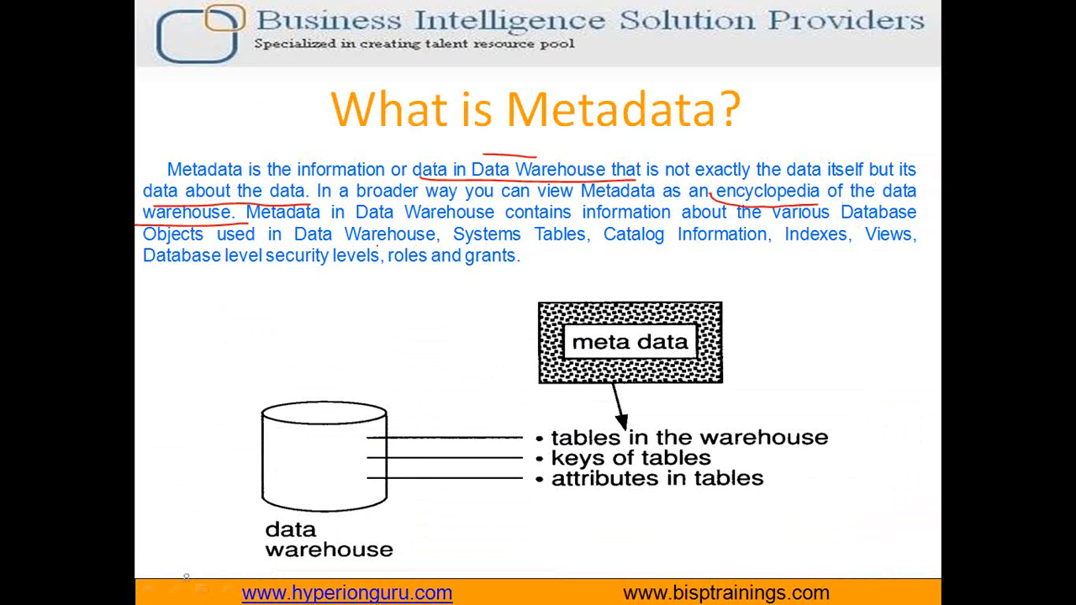
{"action": "left_click_drag", "start_coordinate": [533, 245], "coordinate": [557, 247]}
{"action": "left_click_drag", "start_coordinate": [570, 252], "coordinate": [876, 247]}
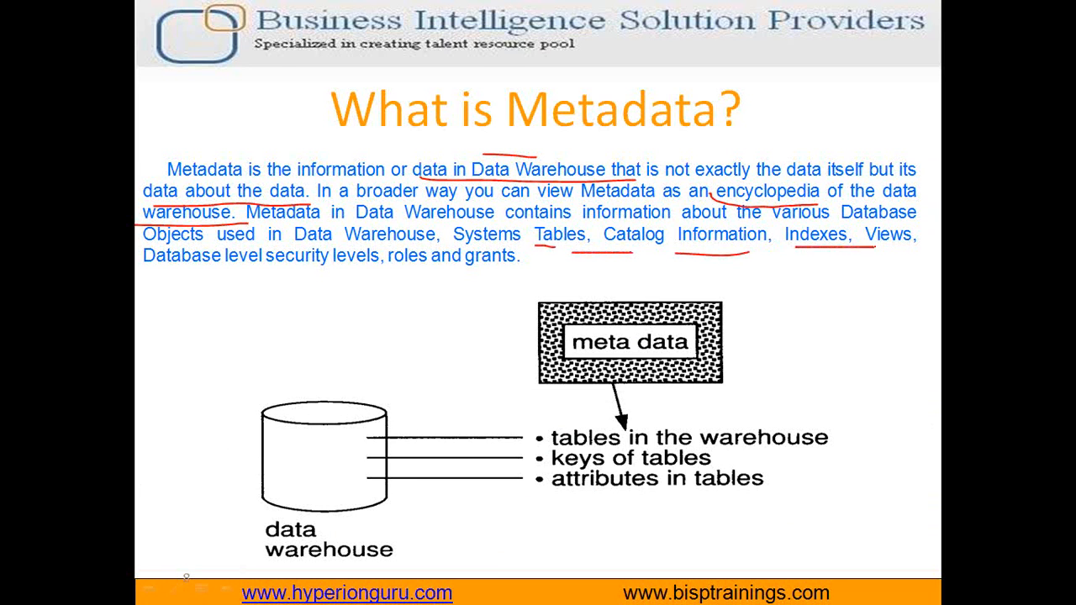